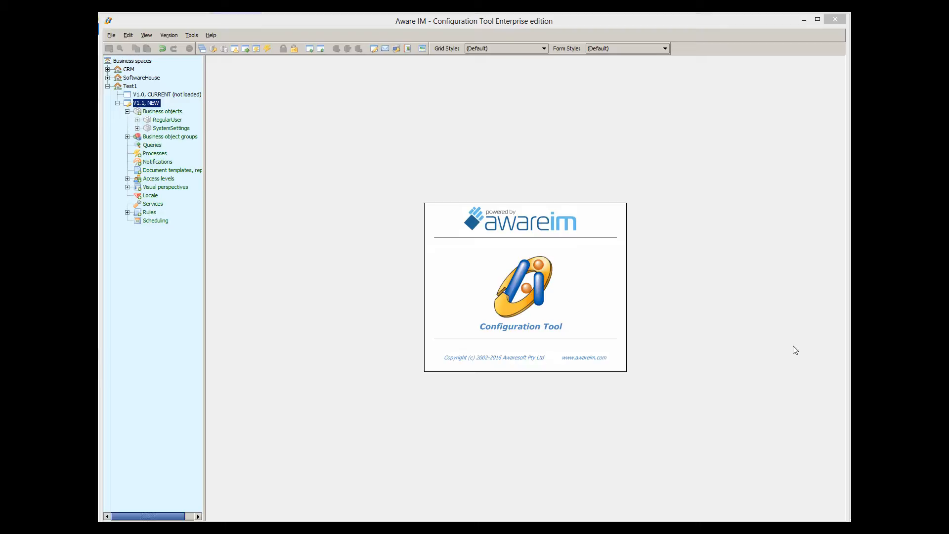
- Start a new business object named Test in version 1.1 of the Test1 business space
right_click(155, 112)
left_click(173, 117)
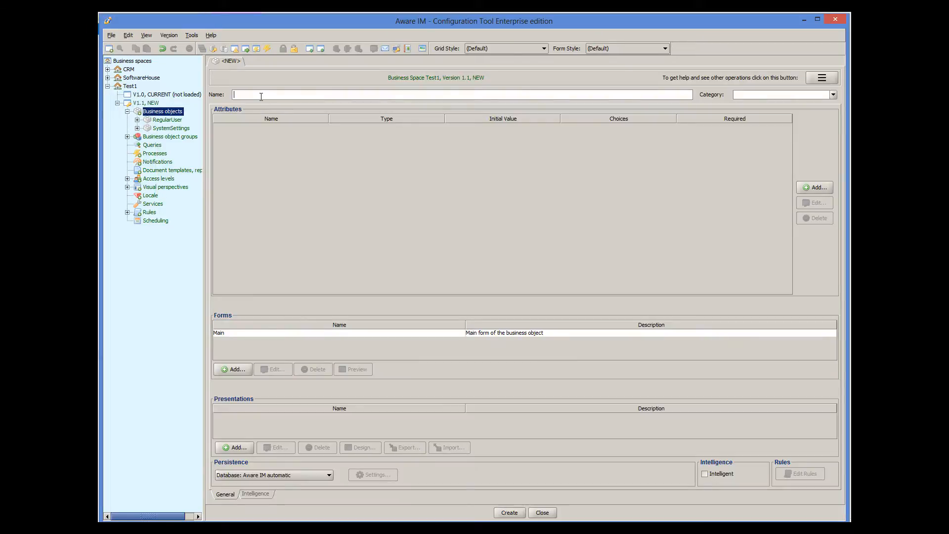
type("Test")
- Add an attribute named Txt of type Plain Text to the Test business object
left_click(820, 187)
type("Txt")
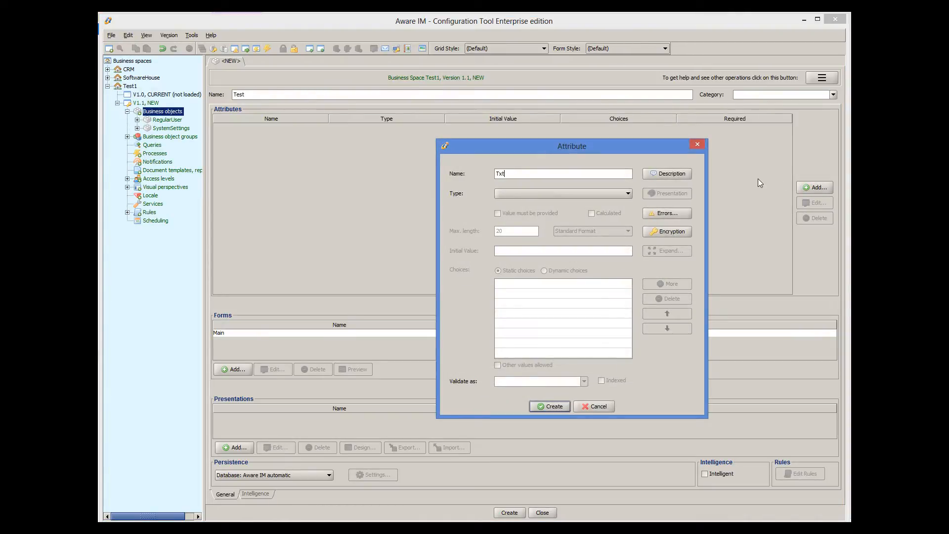
left_click(527, 197)
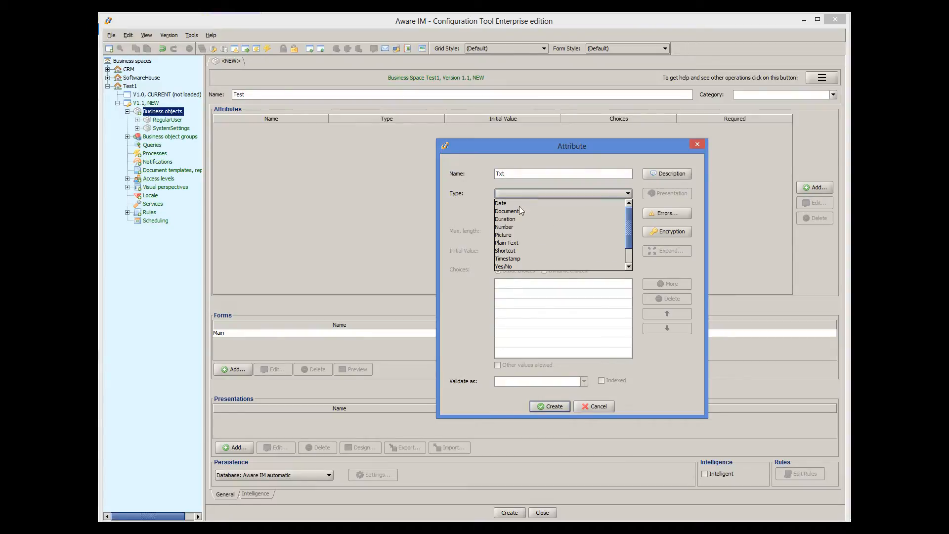
left_click(517, 249)
left_click(557, 405)
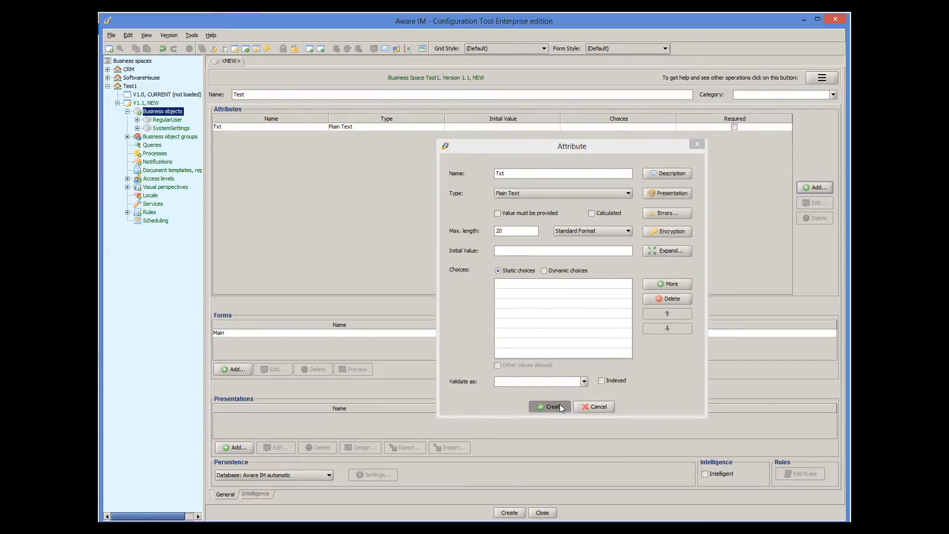
- Add an attribute named Nmb of type Number to the Test business object
left_click(823, 192)
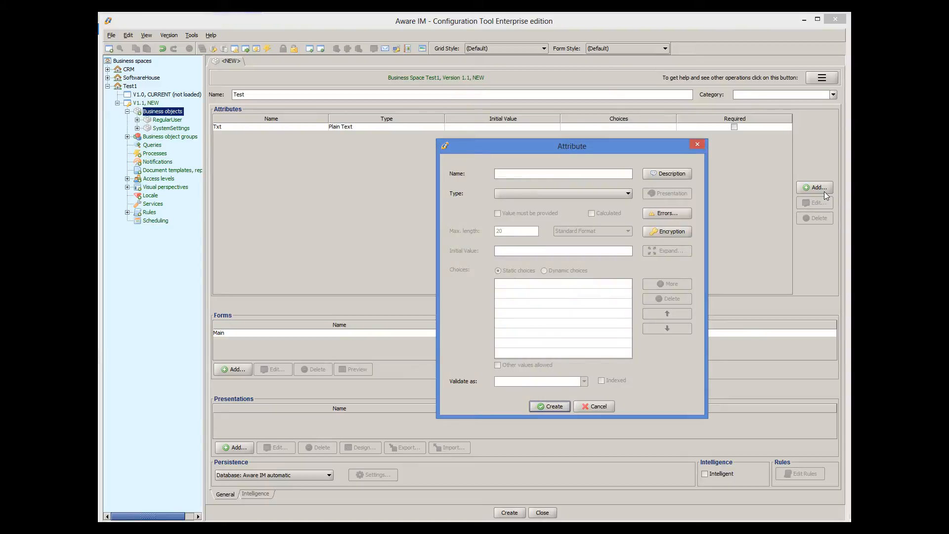
type("Nmb")
left_click(581, 195)
left_click(548, 223)
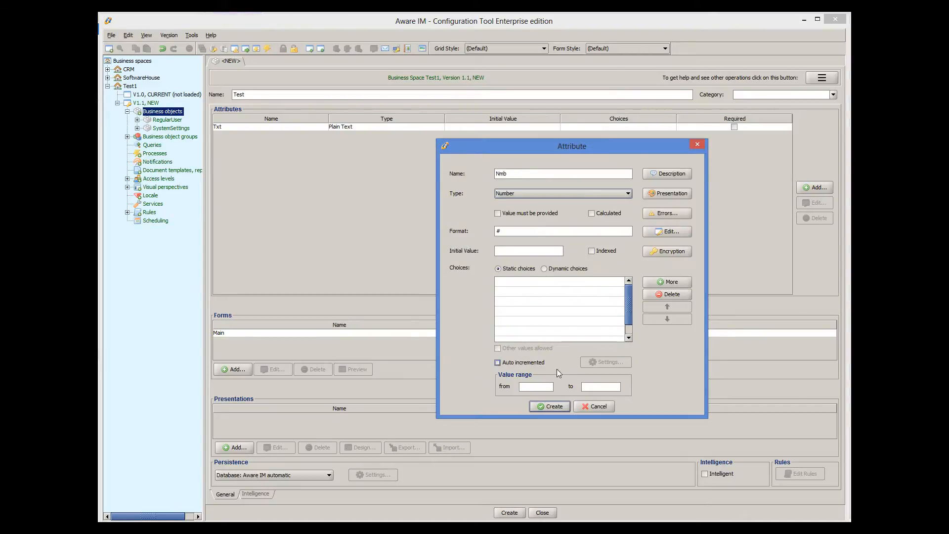
left_click(551, 406)
- Add a Yes/No attribute named YesNo and create the Test business object
left_click(804, 191)
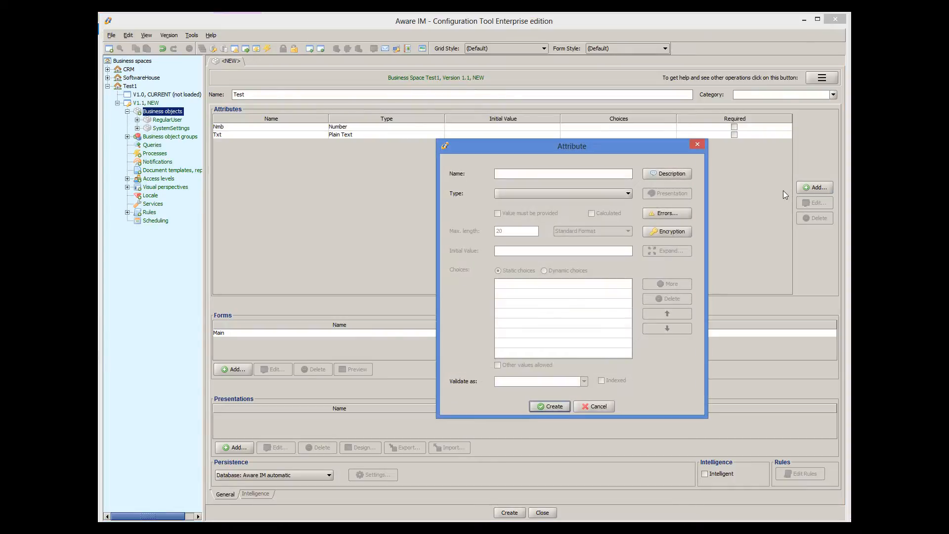
type("YesNo")
left_click(580, 197)
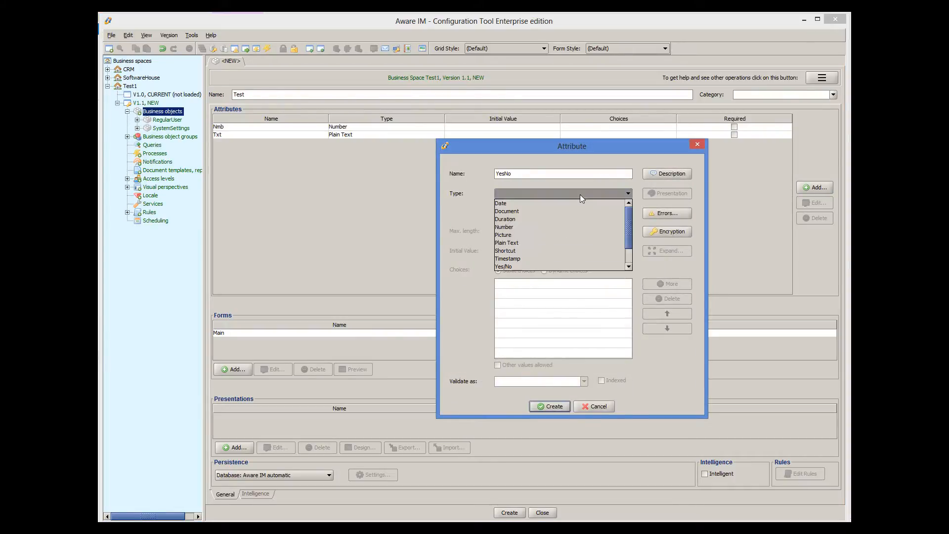
scroll(569, 232, "down", 2)
left_click(561, 243)
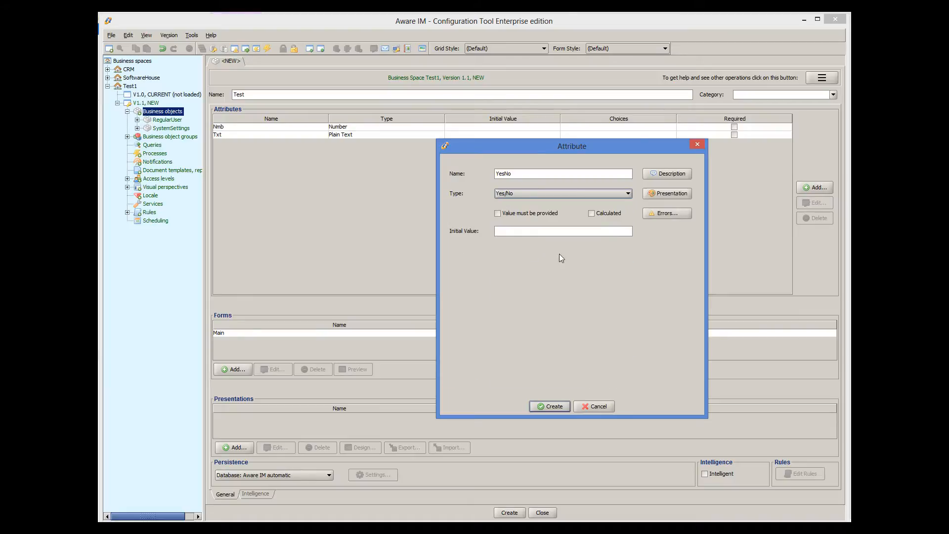
left_click(564, 405)
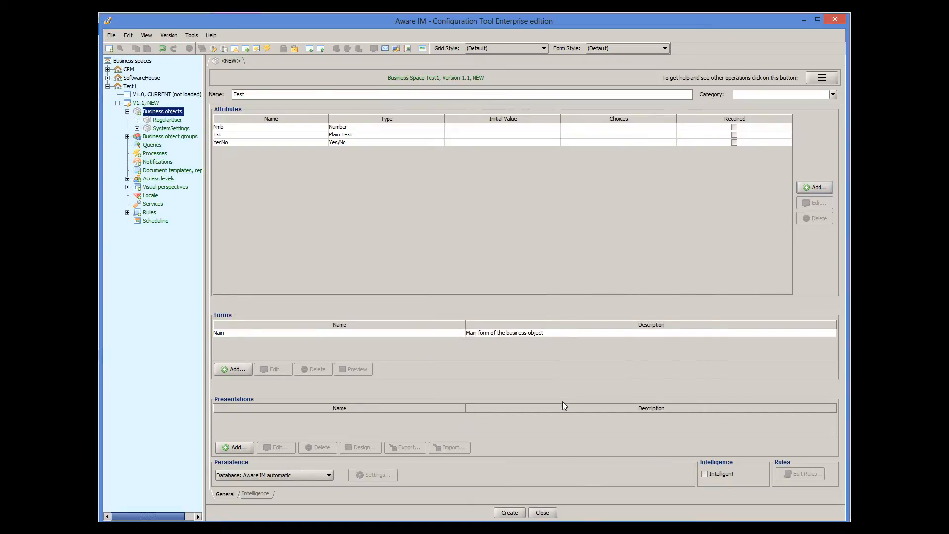
left_click(509, 513)
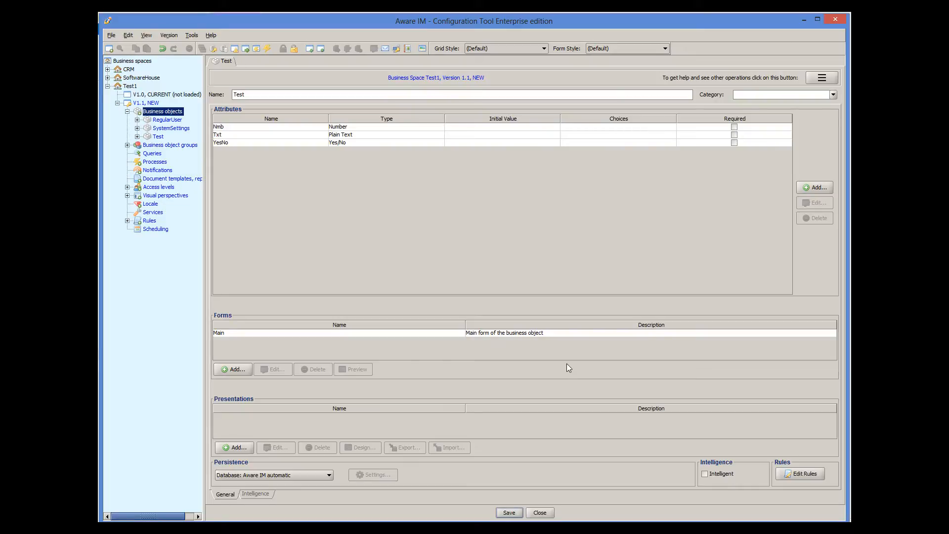
- Preview the Main form of the Test business object
left_click(544, 334)
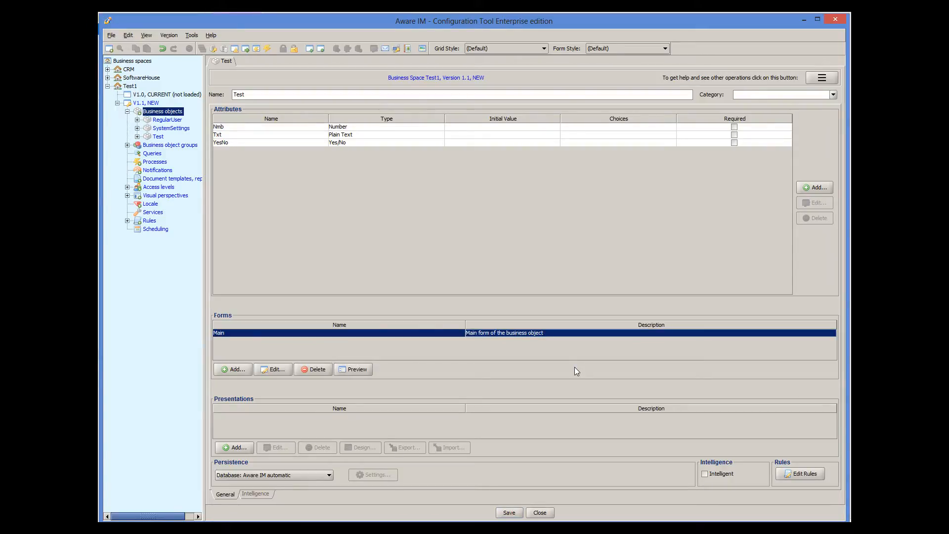
left_click(358, 370)
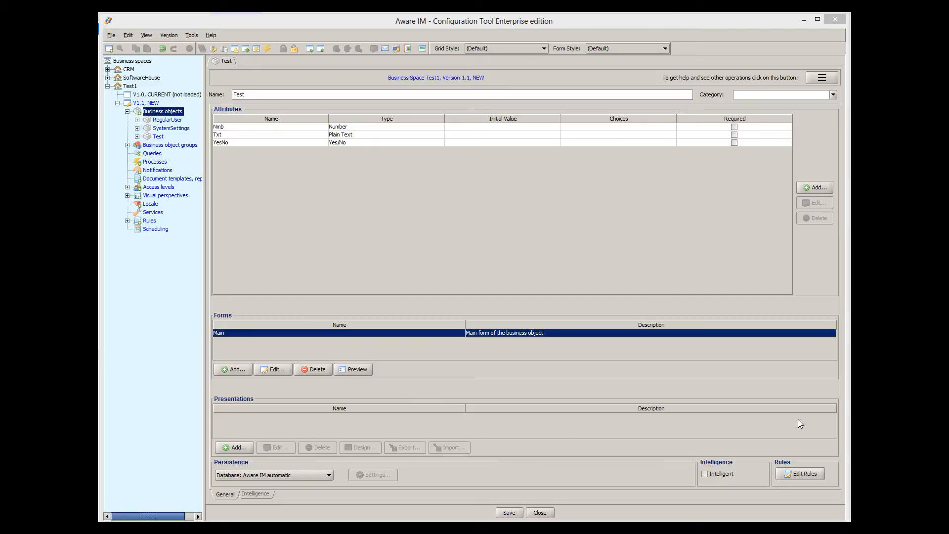
- Start a new query named Test that looks for the Test business object
right_click(159, 154)
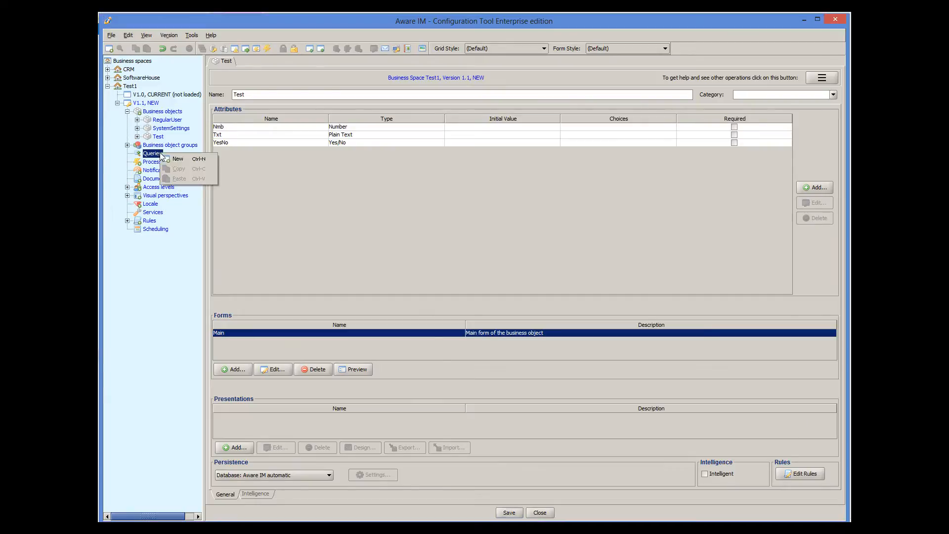
left_click(176, 159)
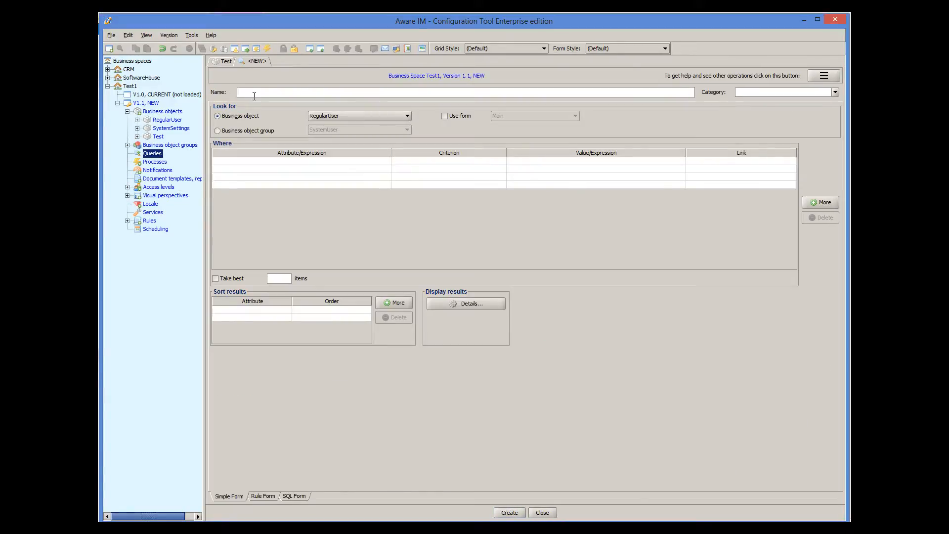
type("Test")
left_click(327, 114)
left_click(319, 140)
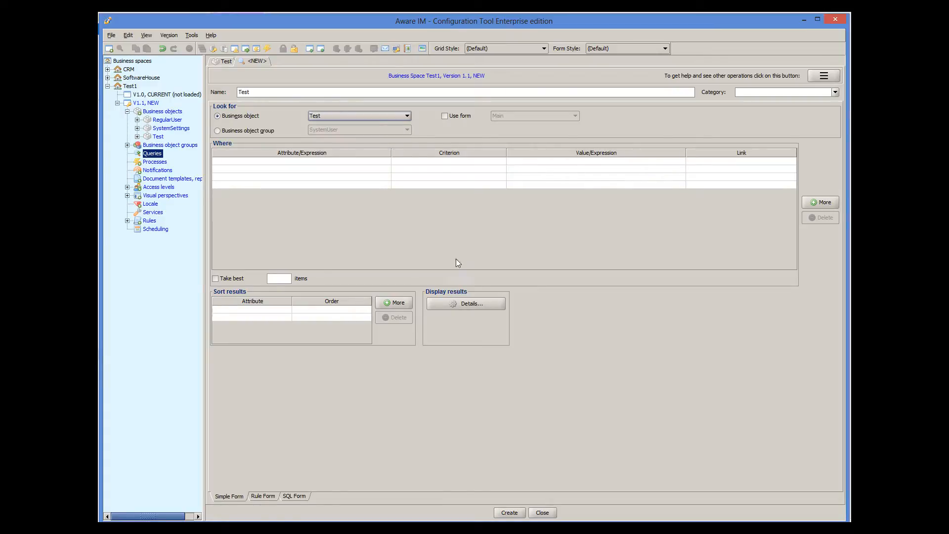
- Set the query results to display the Nmb, Txt and YesNo attributes
left_click(492, 302)
left_click(407, 176)
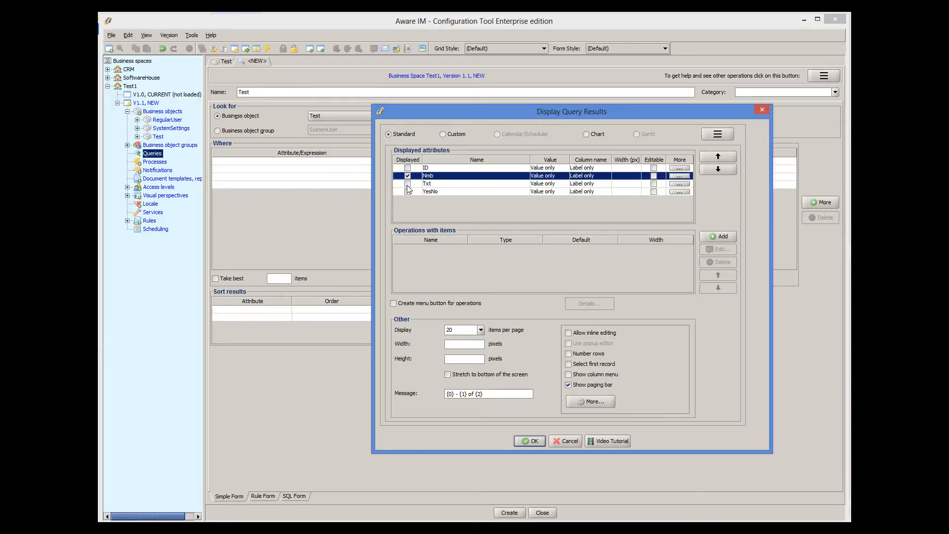
left_click(408, 183)
left_click(407, 191)
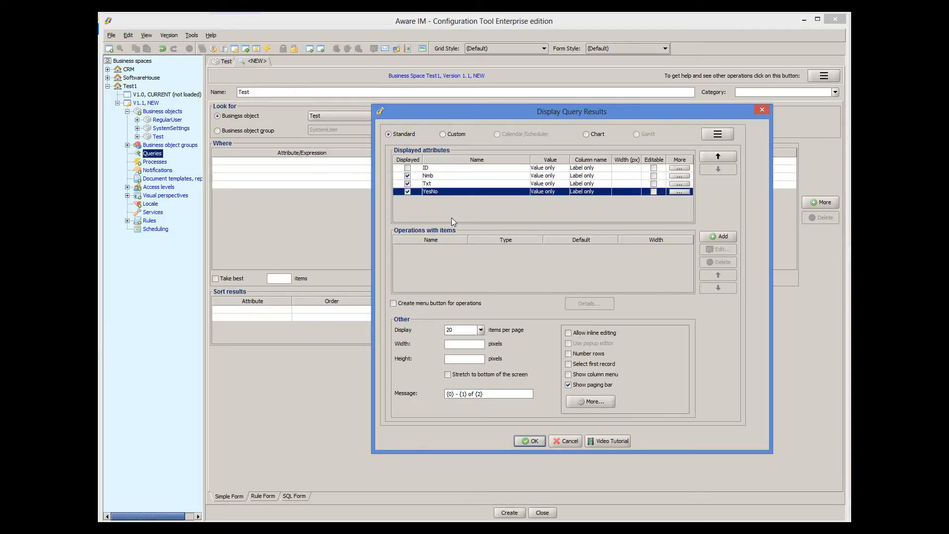
- Preview the Test query's results in the browser and return to the Aware IM Configuration Tool
left_click(718, 134)
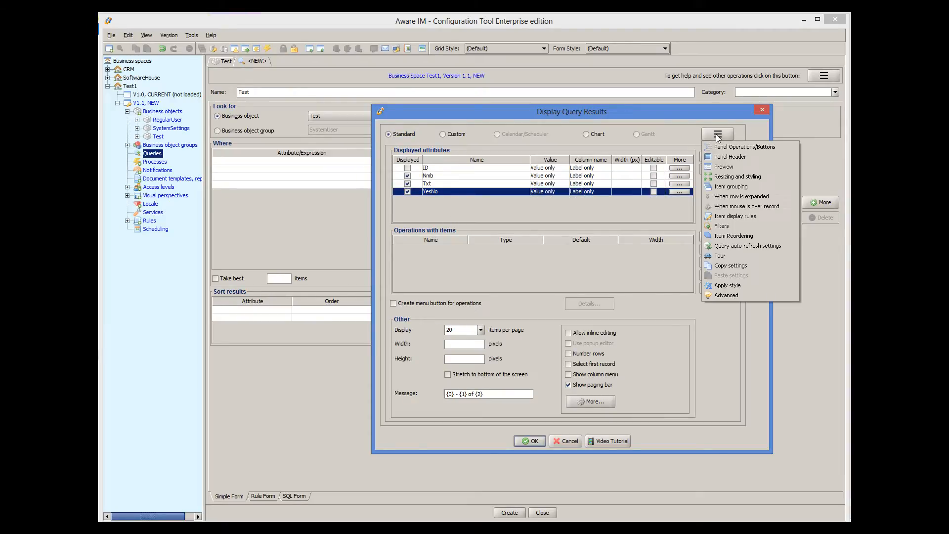
left_click(720, 167)
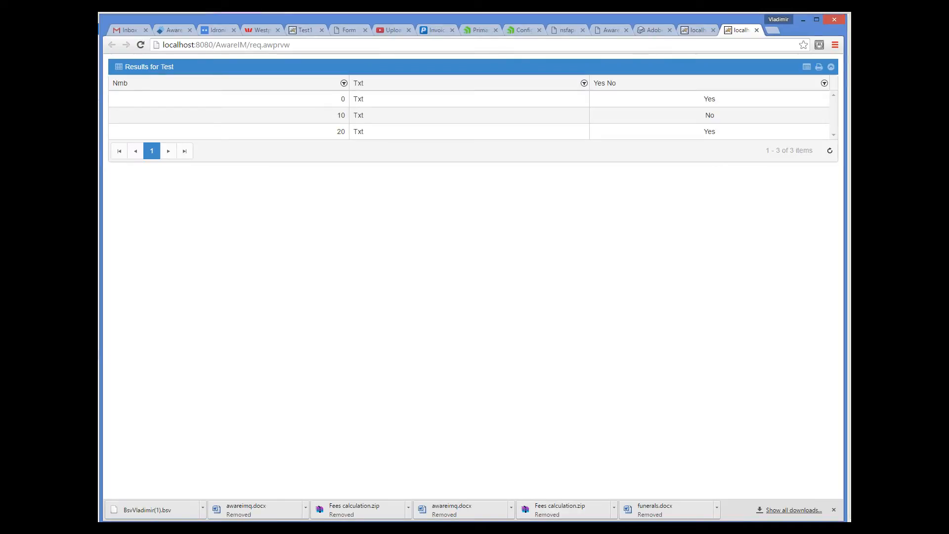
left_click(542, 528)
left_click(578, 444)
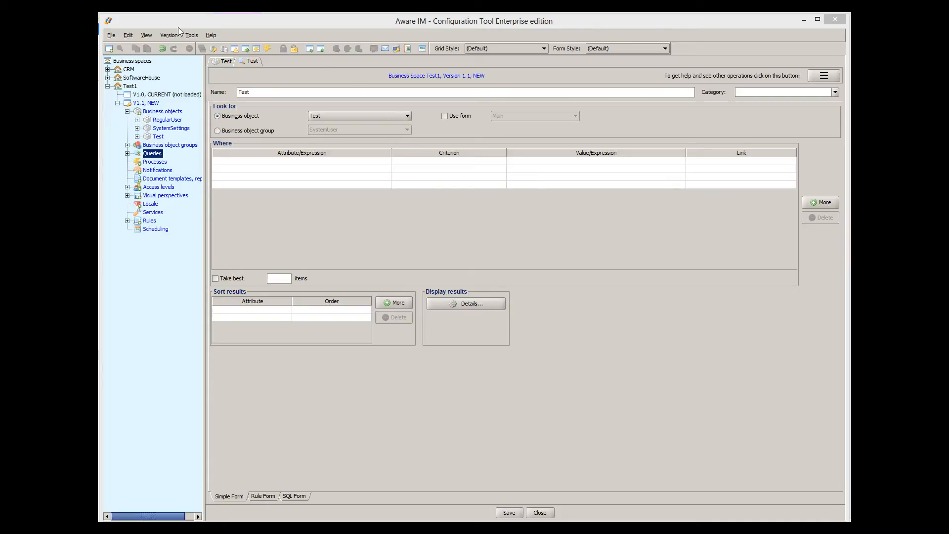
- Open the style manager and set the style type to Grid Styles after viewing Form Styles
left_click(136, 35)
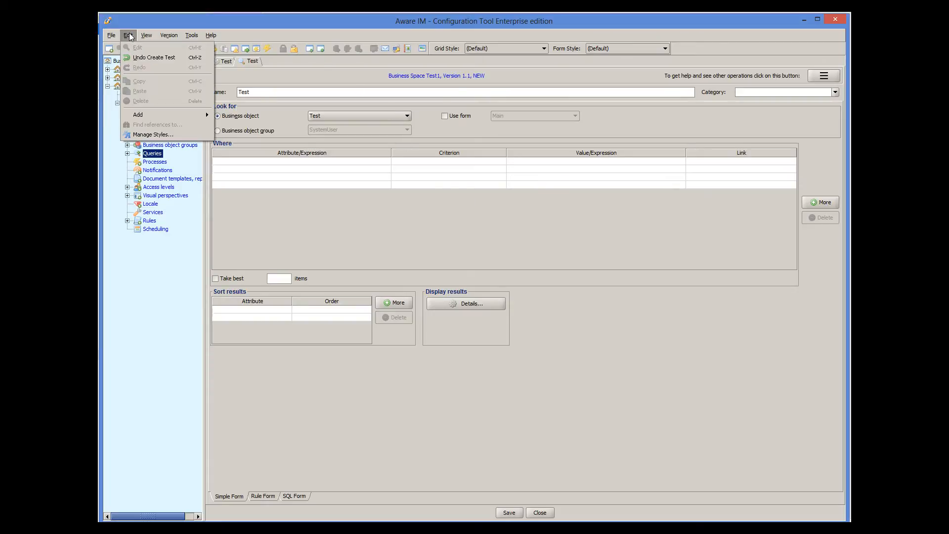
left_click(158, 137)
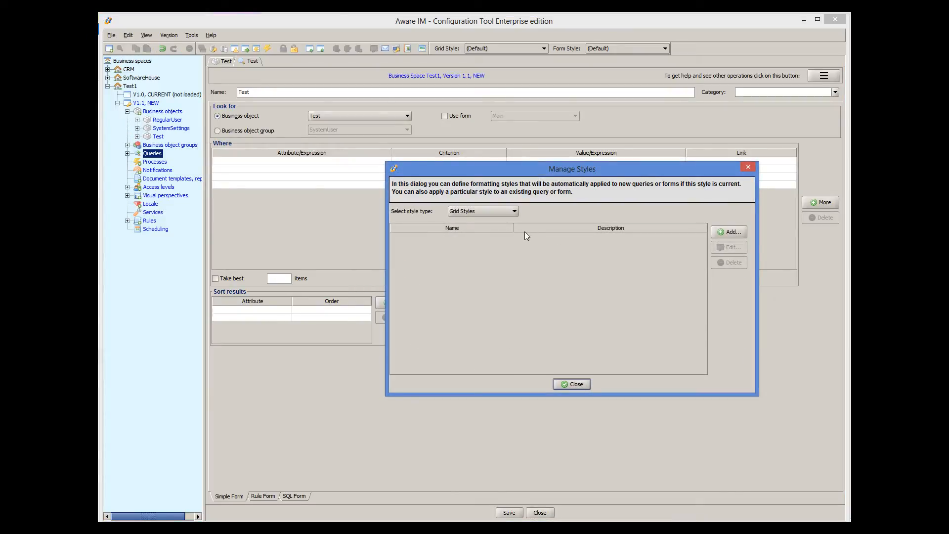
left_click(493, 211)
left_click(488, 210)
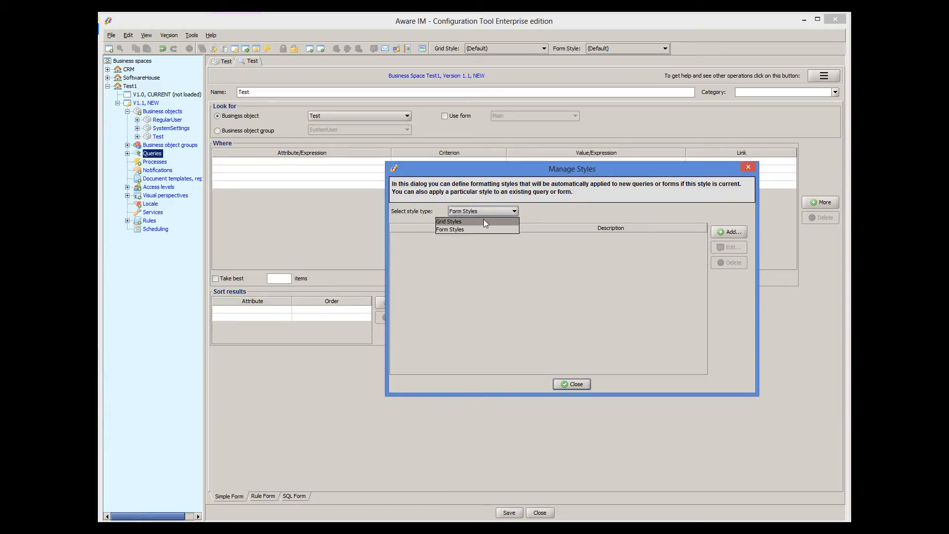
left_click(483, 218)
- Add a grid style named My Grid Style with the description "Edit and Delete operations, no filters, no icon"
left_click(732, 233)
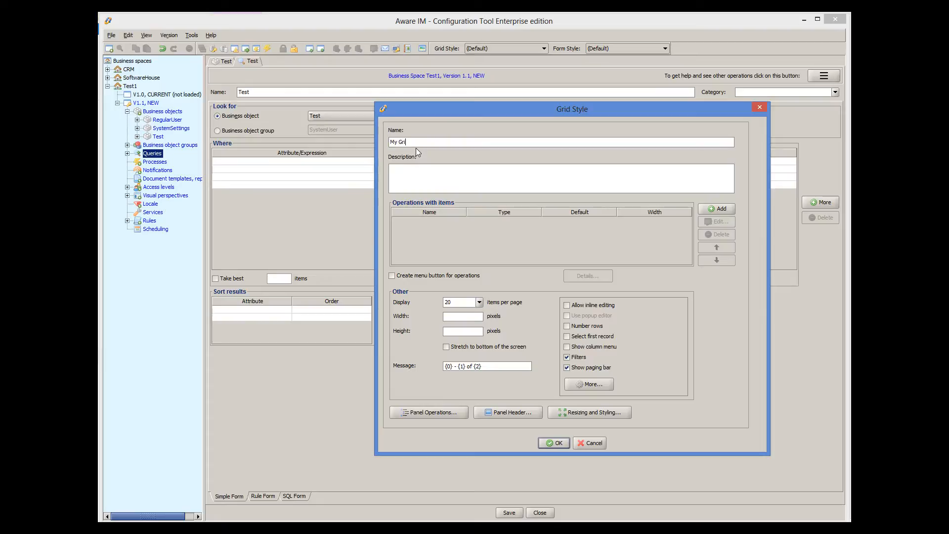
type("le")
type("Edit and Delete operations, no filters, no icon")
- Add an item operation named Edit of type Edit Object to the grid style
left_click(716, 209)
type("Edit")
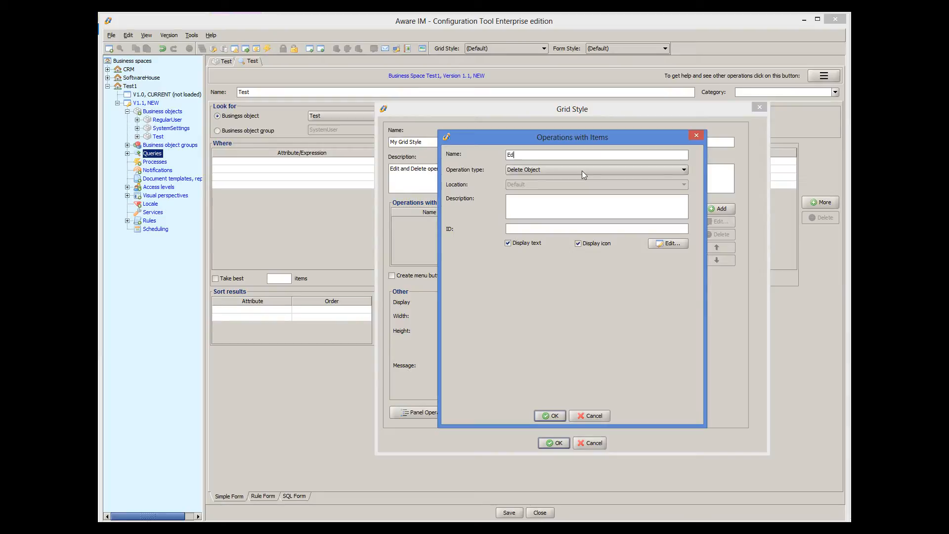
left_click(559, 172)
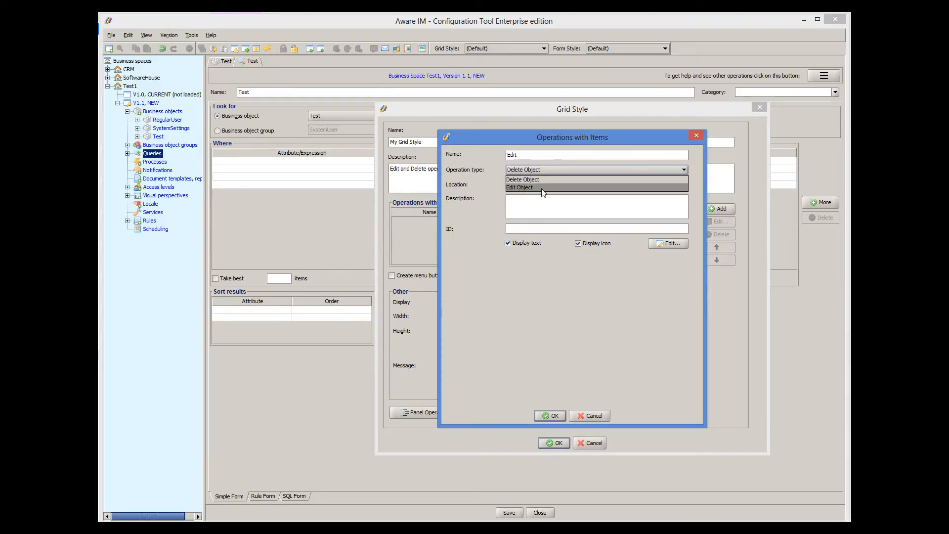
left_click(543, 191)
left_click(554, 416)
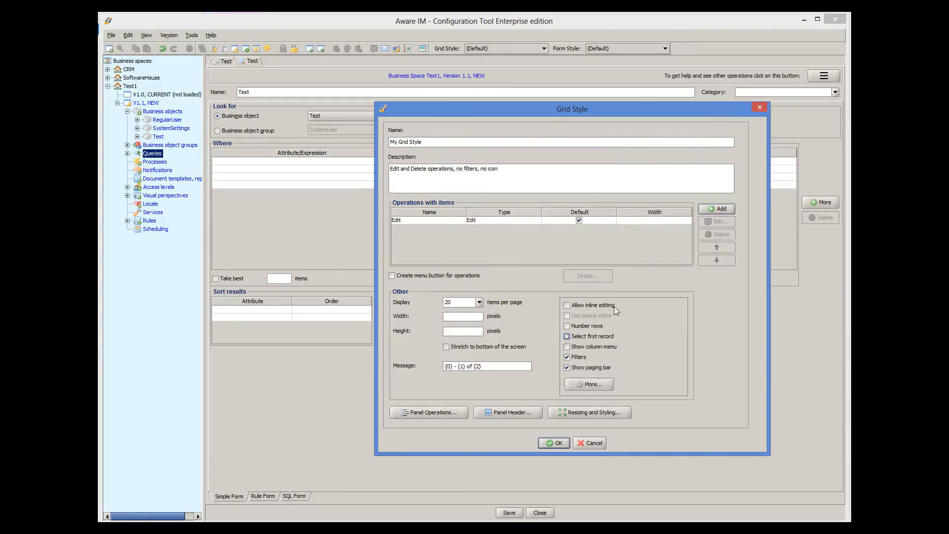
- Add an item operation named Delete of type Delete Object to the grid style
left_click(710, 212)
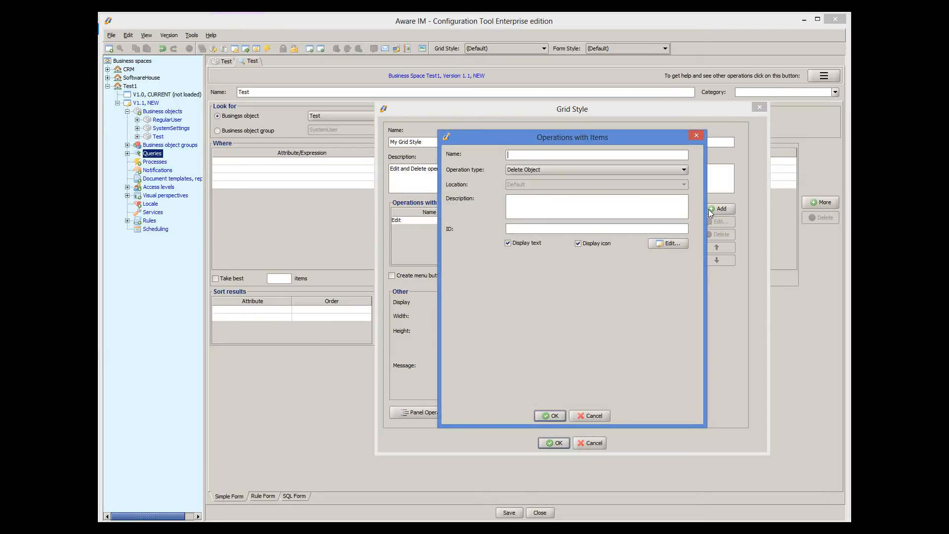
type("Delete")
left_click(547, 416)
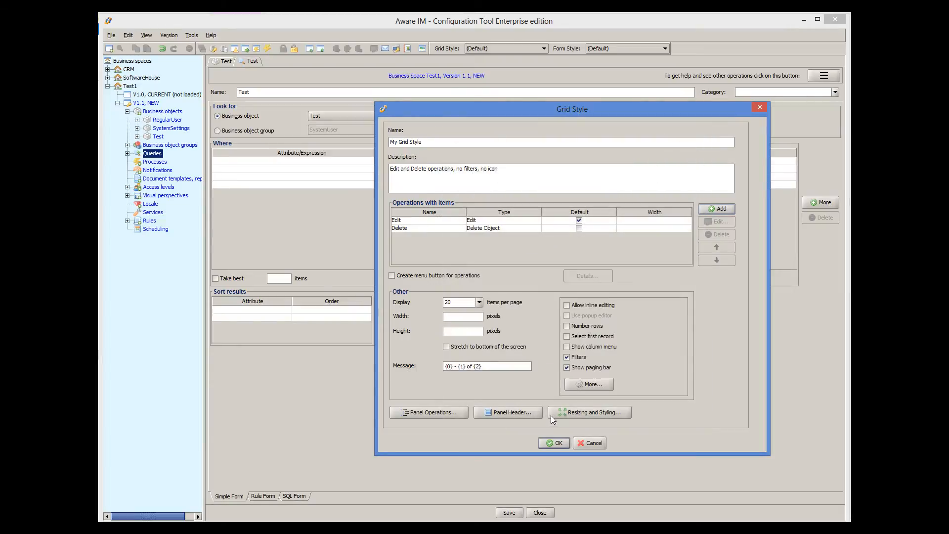
- Disable filters and set the panel header to No icon, then save My Grid Style and close the style manager
left_click(567, 357)
left_click(526, 412)
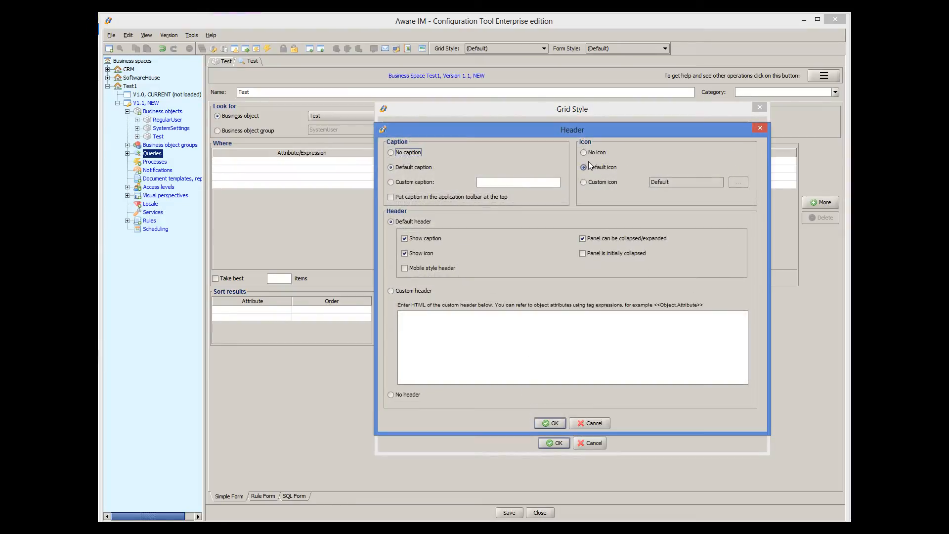
left_click(588, 153)
left_click(554, 425)
left_click(559, 443)
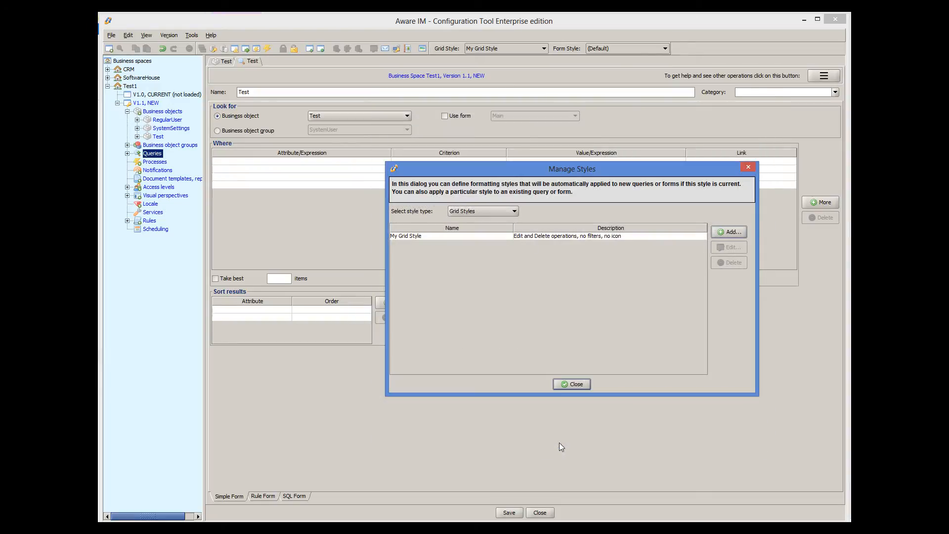
left_click(574, 384)
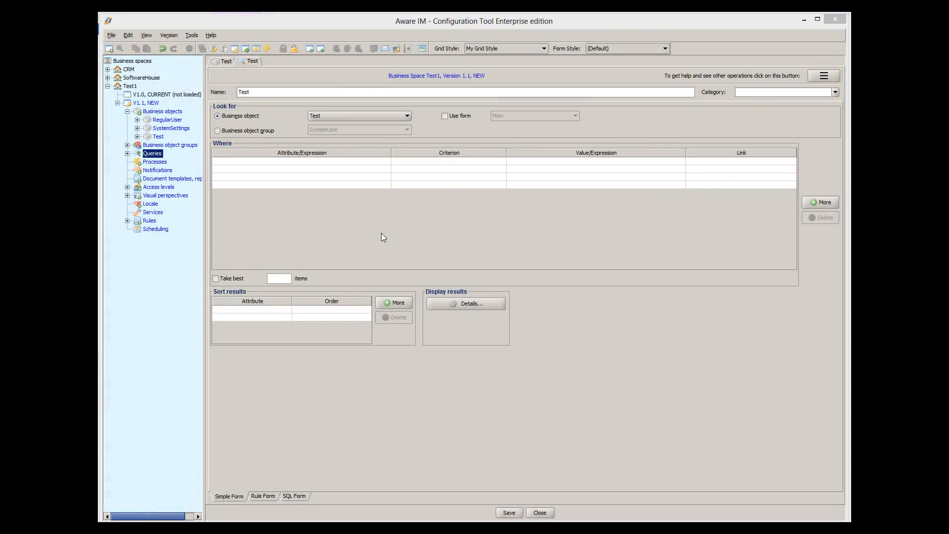
- Start a new query named Test2 that looks for the Test business object
right_click(152, 154)
left_click(166, 160)
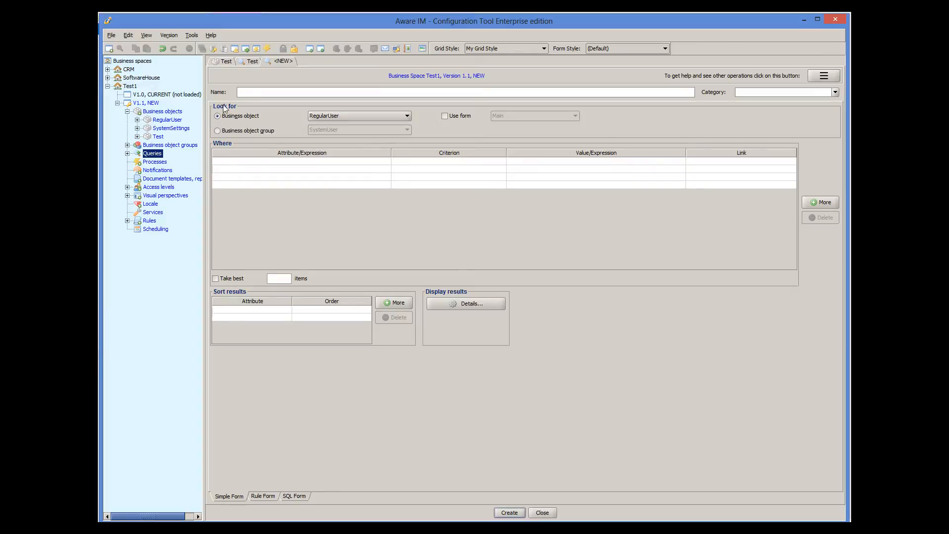
type("Test2")
left_click(356, 114)
left_click(340, 138)
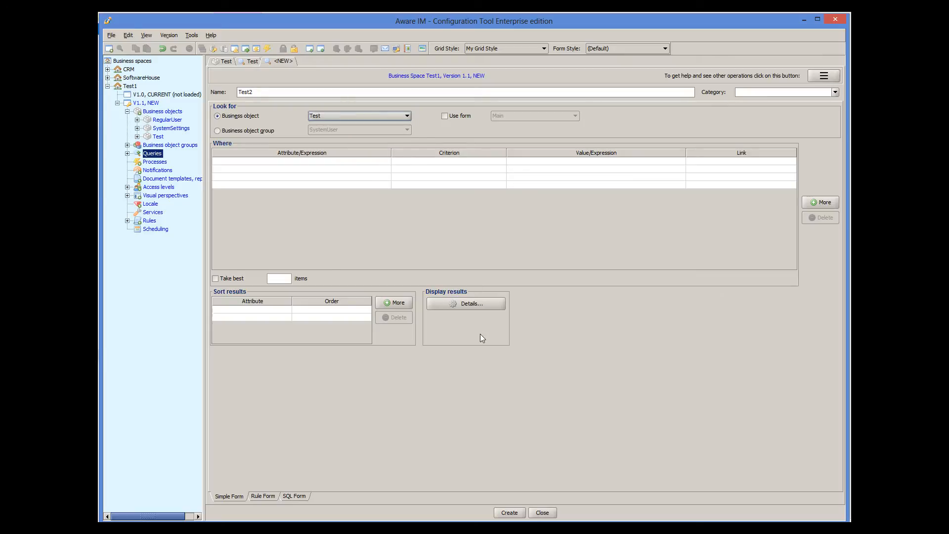
- Set the Nmb, Txt and YesNo attributes as displayed in the Test2 query results
left_click(476, 298)
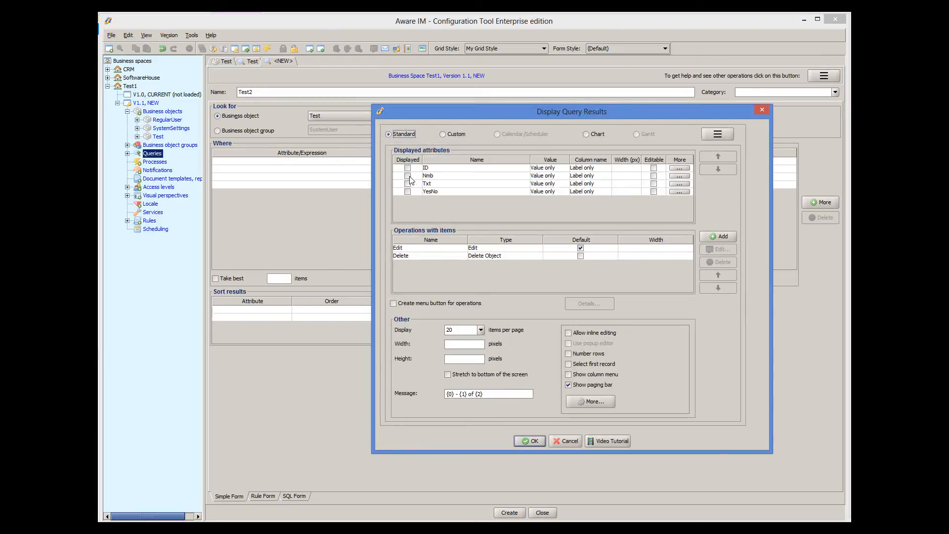
left_click(407, 175)
left_click(408, 183)
left_click(408, 192)
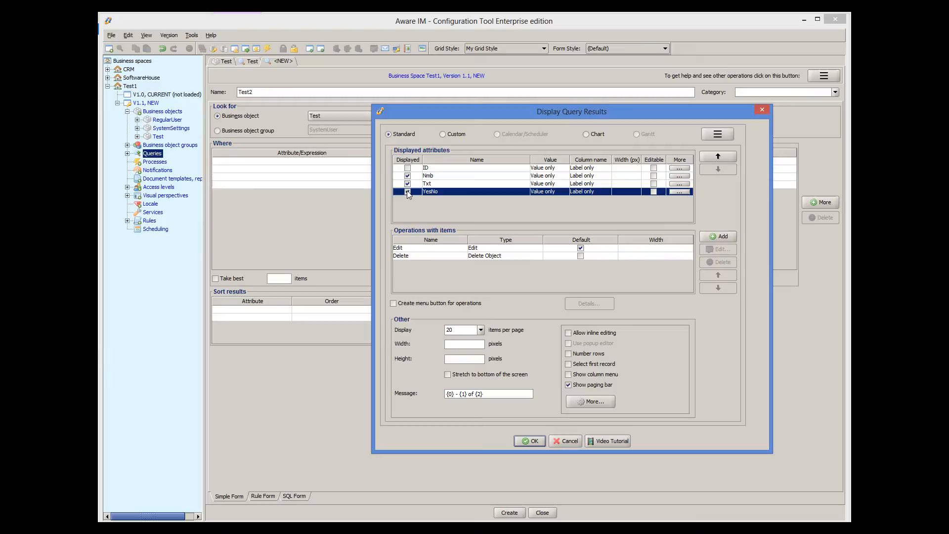
left_click(725, 136)
left_click(725, 168)
- Cancel the result display settings and close the Test2 query without saving it
left_click(565, 442)
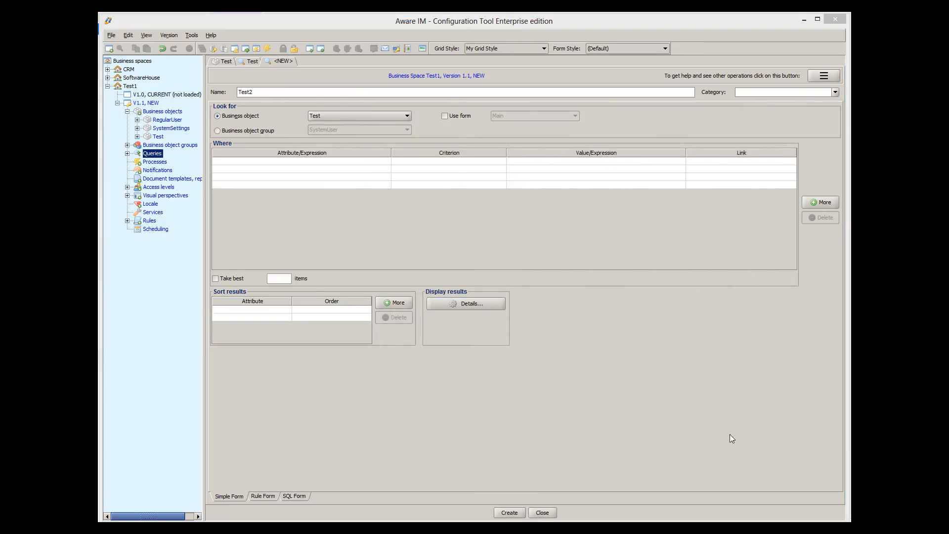
left_click(543, 513)
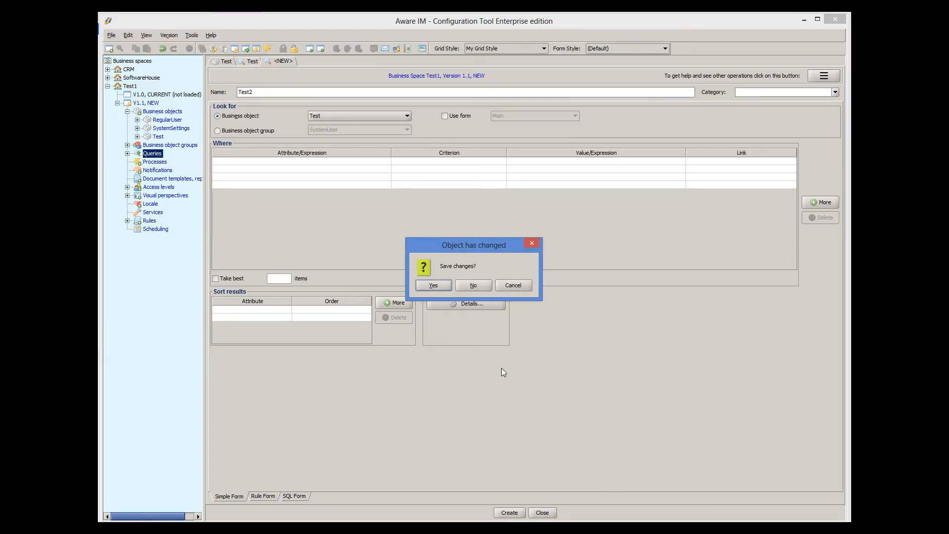
left_click(473, 285)
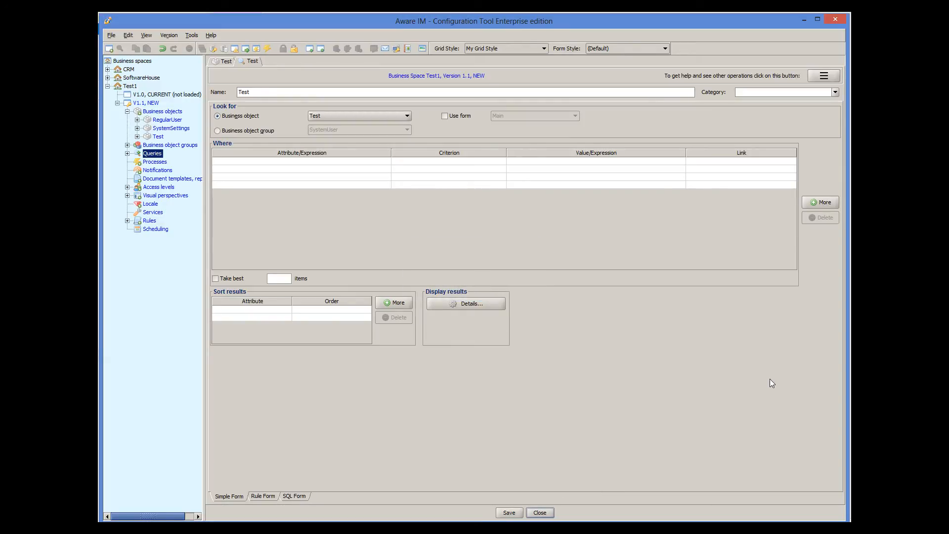
- Add a new form style named My Form Style in the style manager
left_click(128, 35)
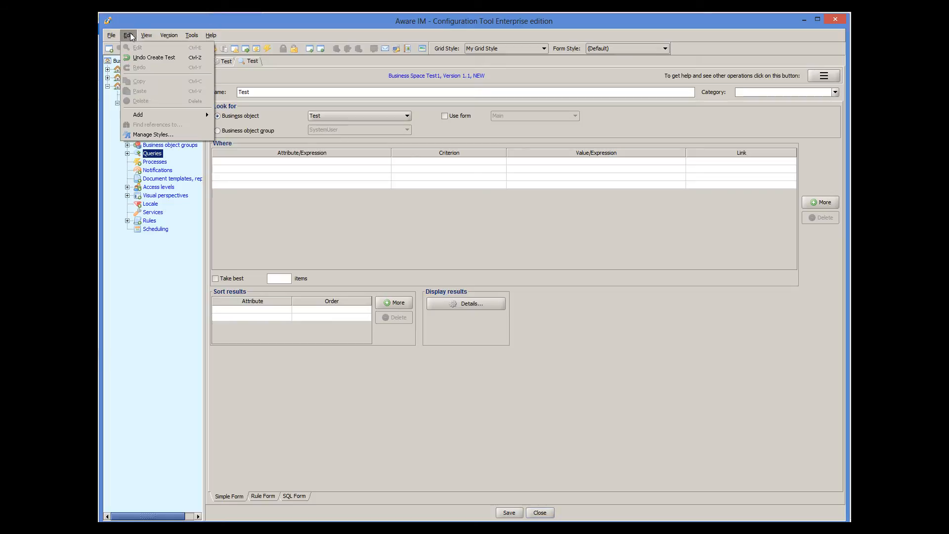
left_click(169, 134)
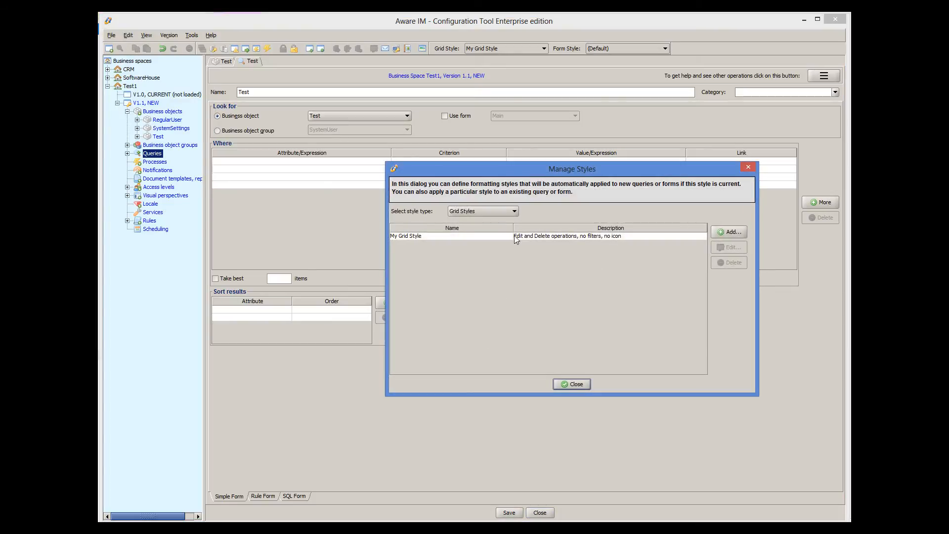
left_click(506, 213)
left_click(487, 227)
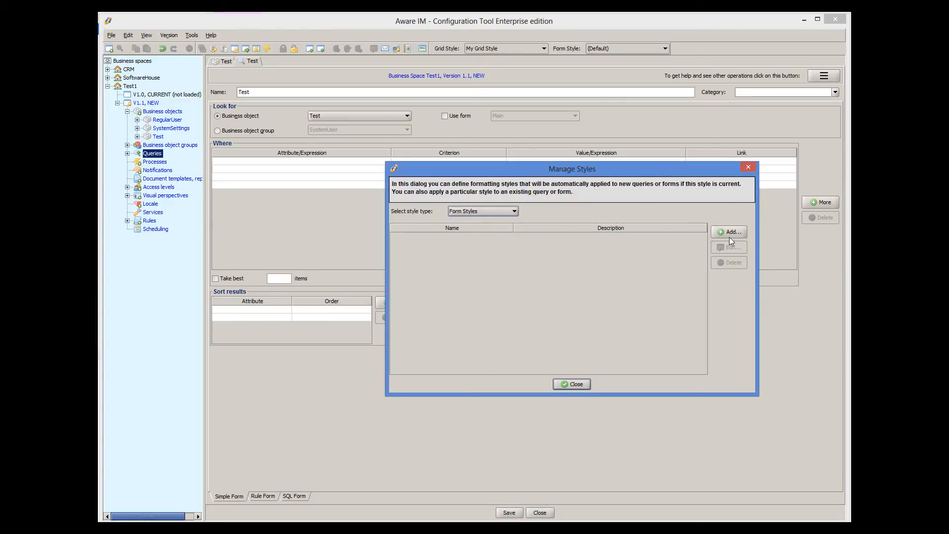
left_click(730, 233)
left_click(438, 144)
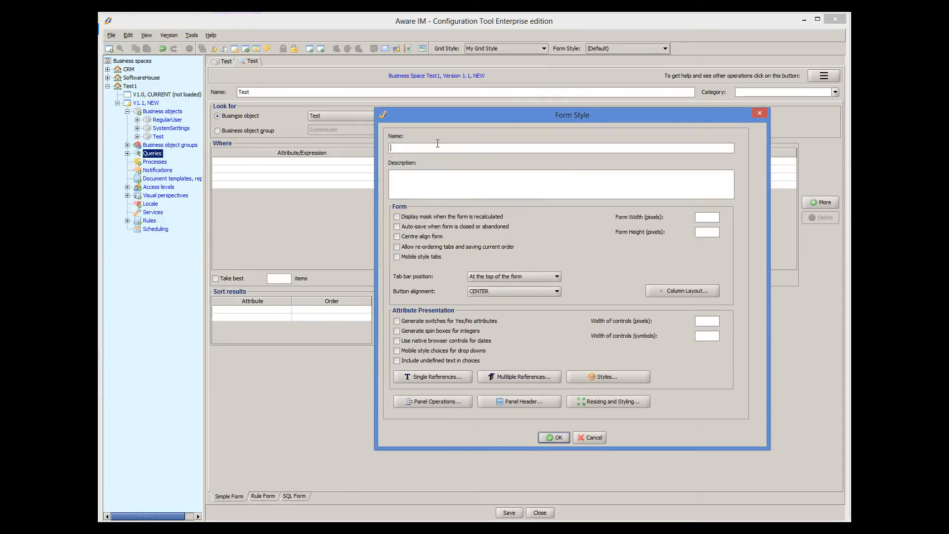
type("My Form Style")
- Set the form style's width to 800 pixels, centre align the form and set button alignment to RIGHT
left_click(700, 218)
type("800")
left_click(397, 236)
left_click(521, 293)
left_click(489, 317)
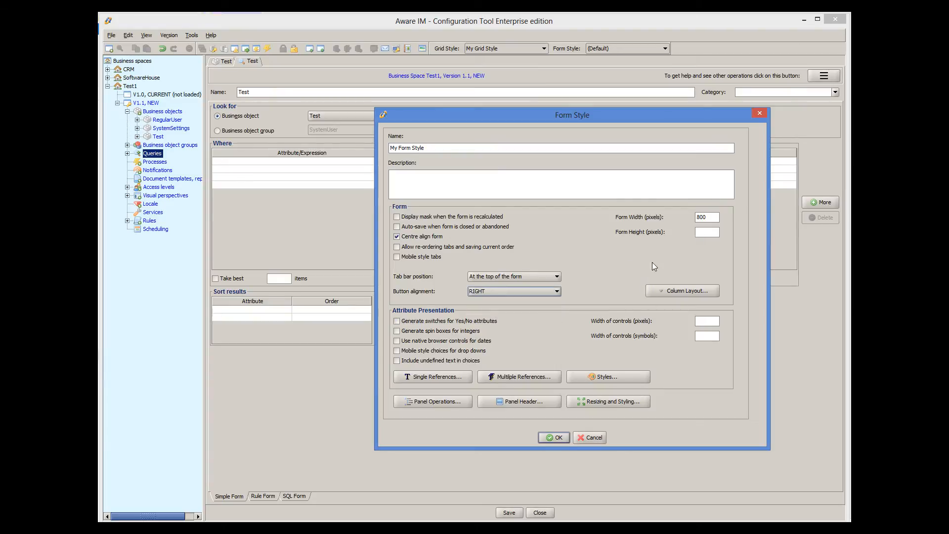
- Change the absolute label column width in the form style's column layout
left_click(680, 292)
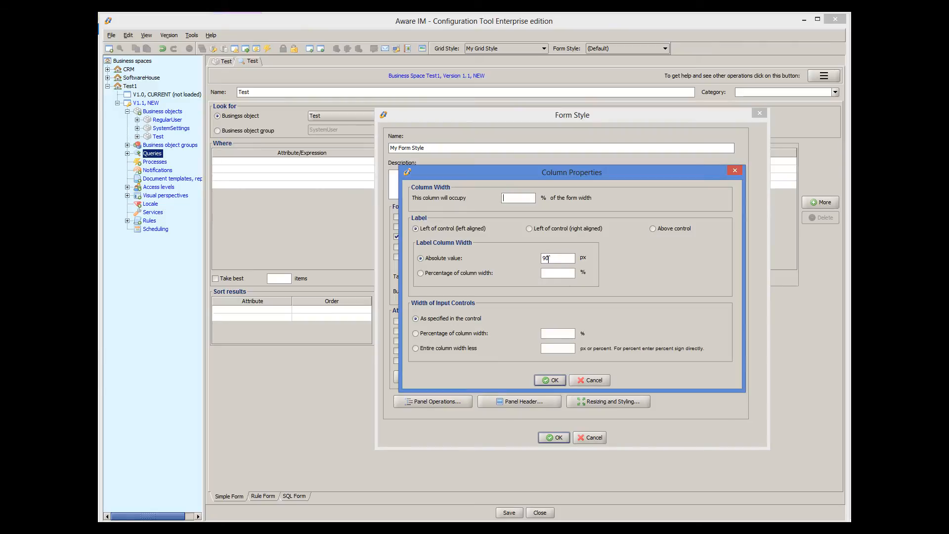
left_click(546, 258)
key("BackSpace")
type("7")
left_click(550, 380)
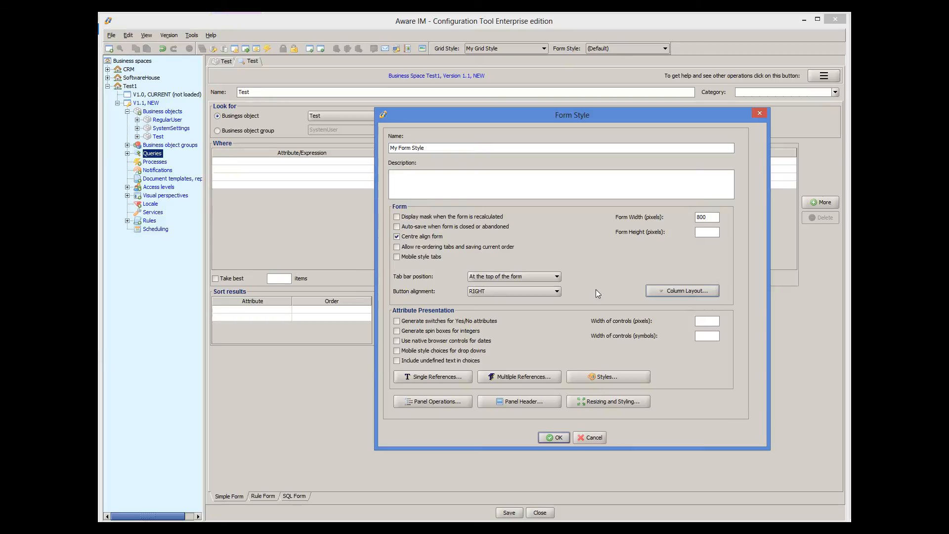
- Set the width of controls to 300 pixels and enable spin boxes for integers and switches for Yes/No attributes
left_click(703, 321)
left_click(397, 331)
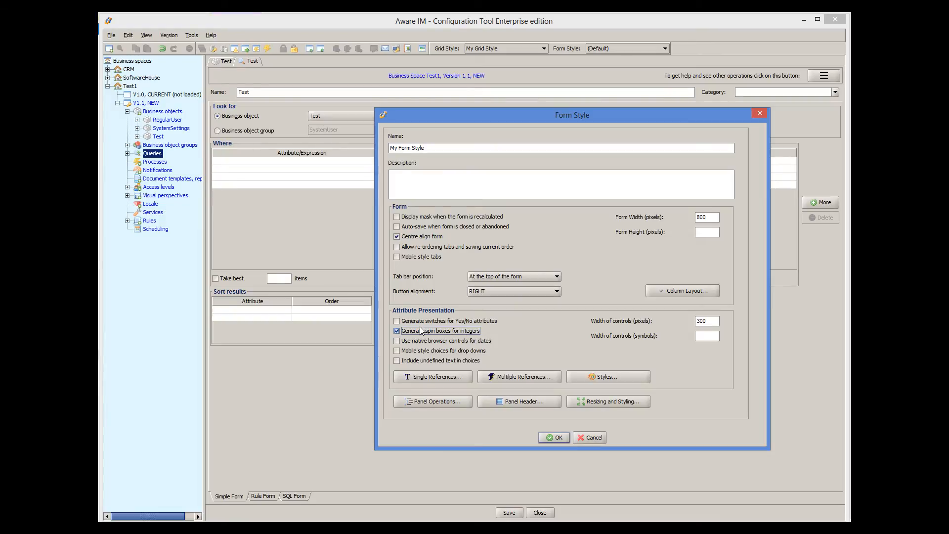
left_click(397, 321)
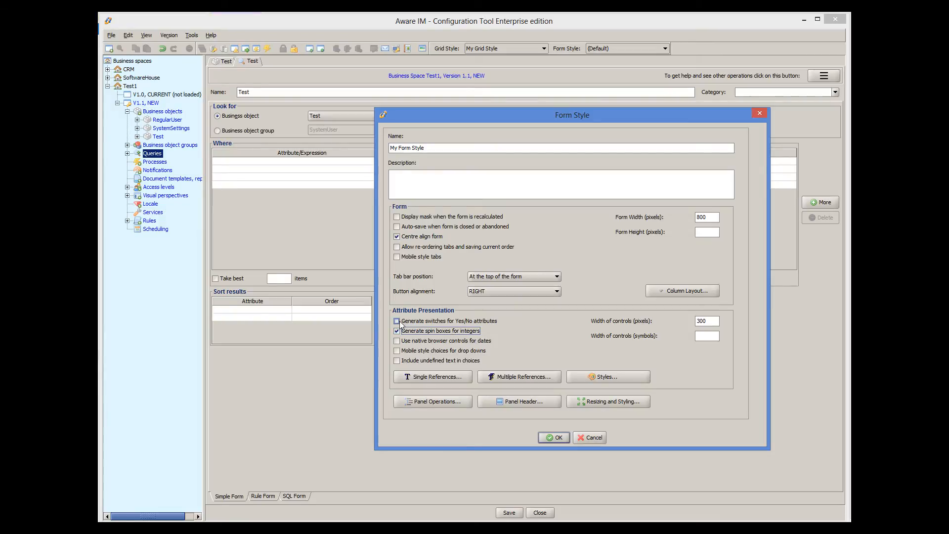
- Add a panel operation named Save of type Save Form to the form style
left_click(437, 402)
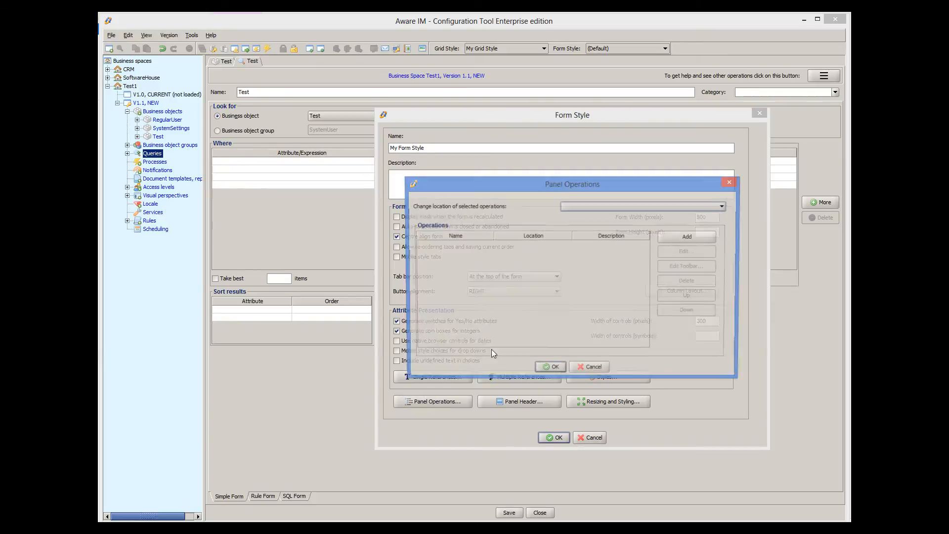
left_click(665, 241)
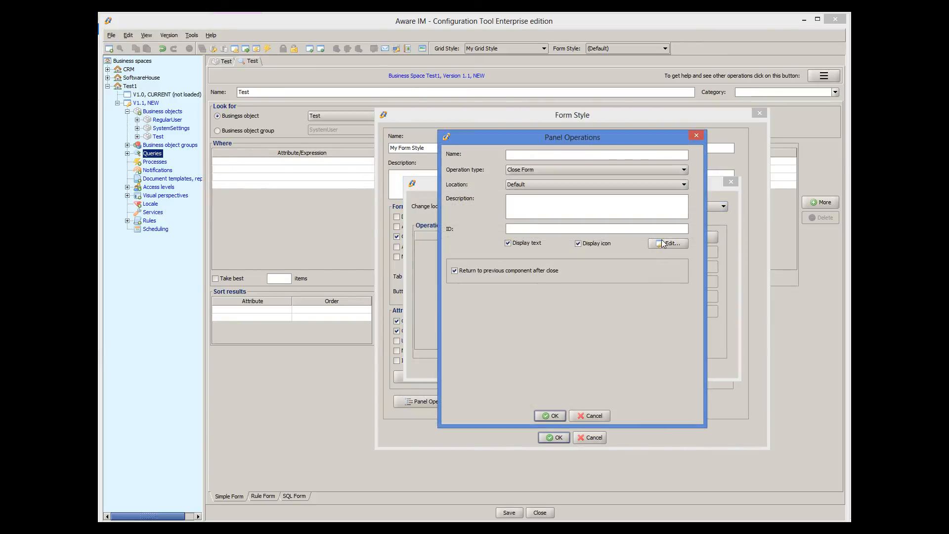
type("Save")
left_click(569, 170)
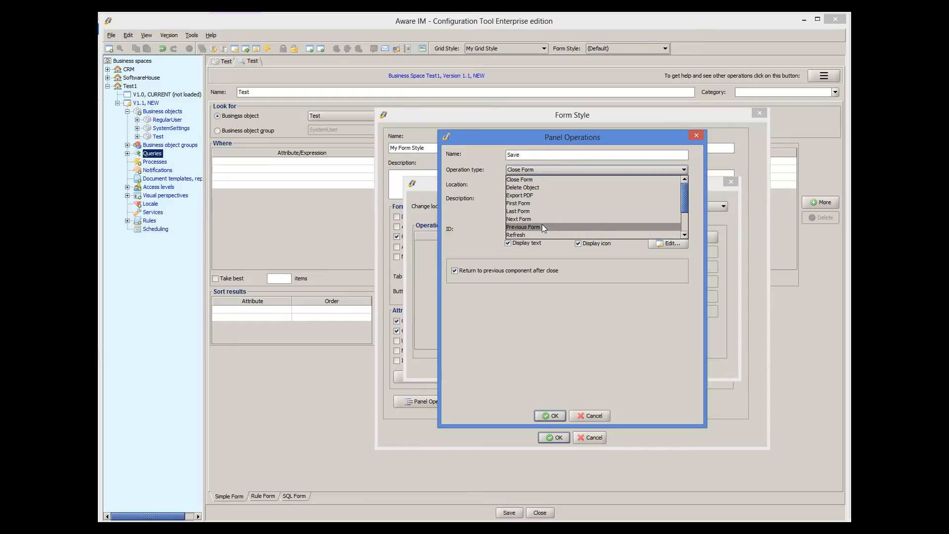
scroll(542, 224, "down", 2)
left_click(528, 227)
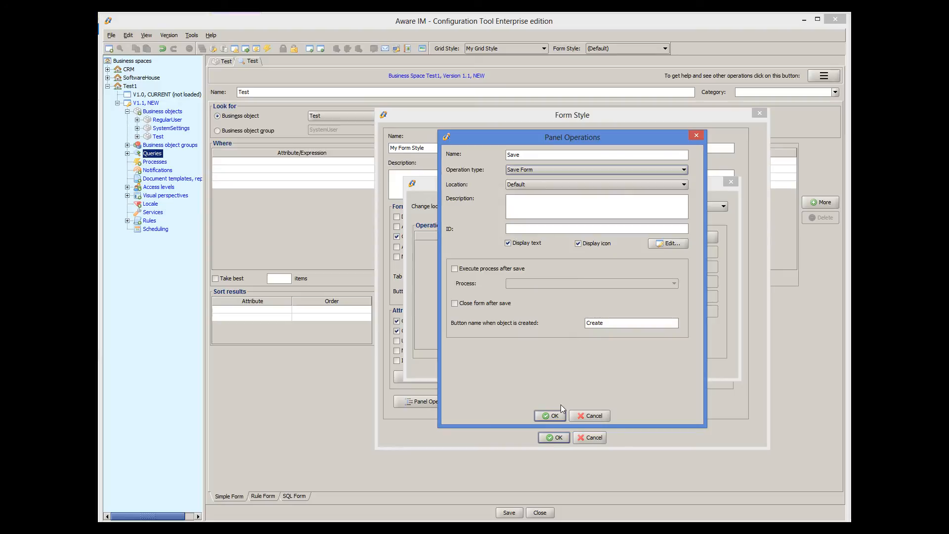
left_click(553, 415)
- Add a Close panel operation of type Close Form, and save My Form Style, closing the style manager
left_click(678, 238)
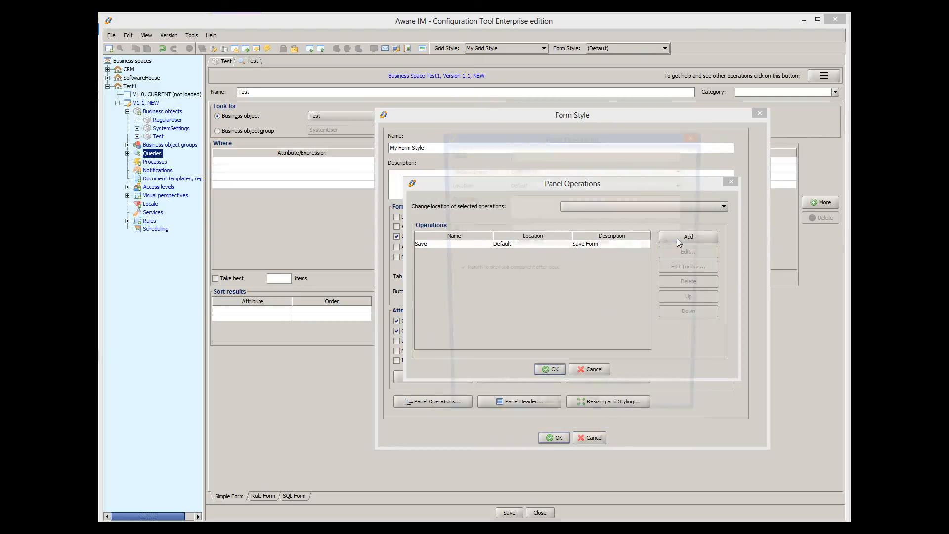
type("Close")
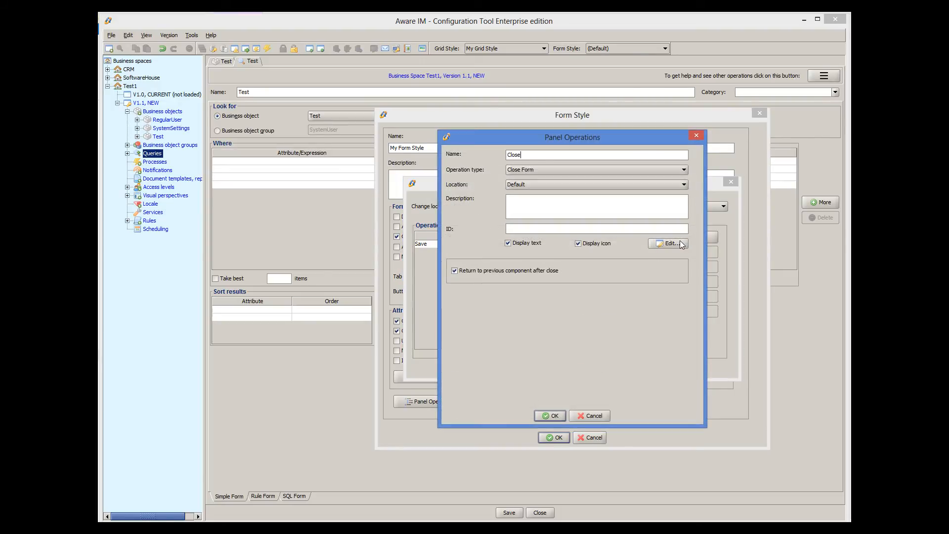
left_click(559, 416)
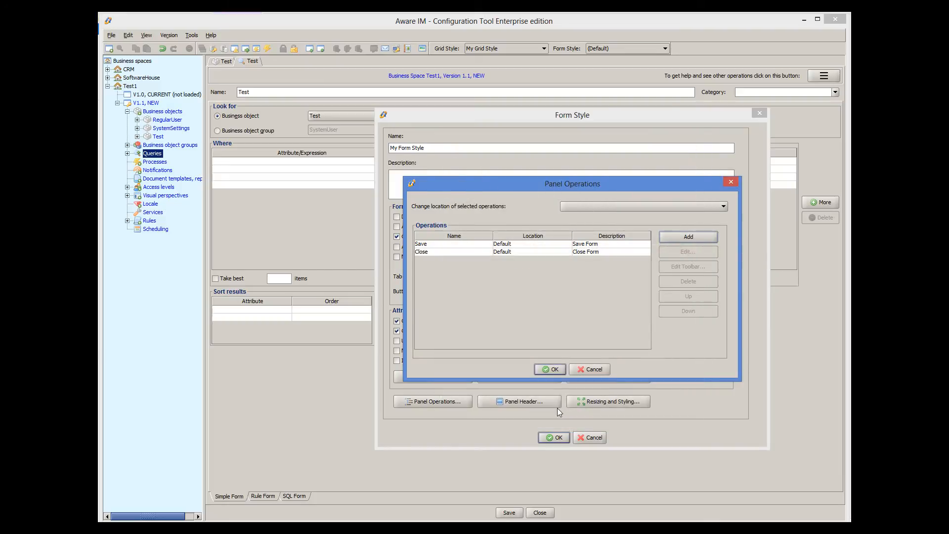
left_click(554, 372)
left_click(554, 438)
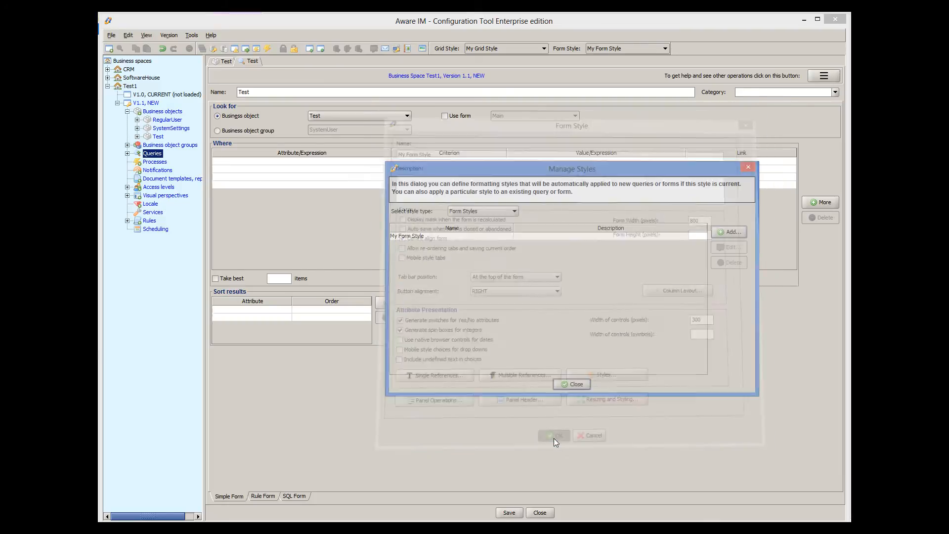
left_click(572, 386)
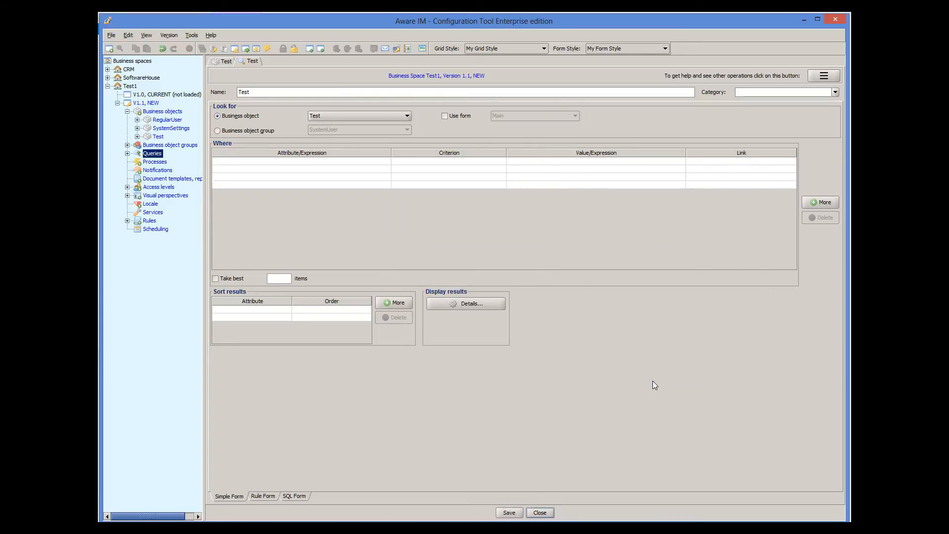
- Add a form named Main2 to the Test business object and preview it
left_click(224, 61)
left_click(240, 371)
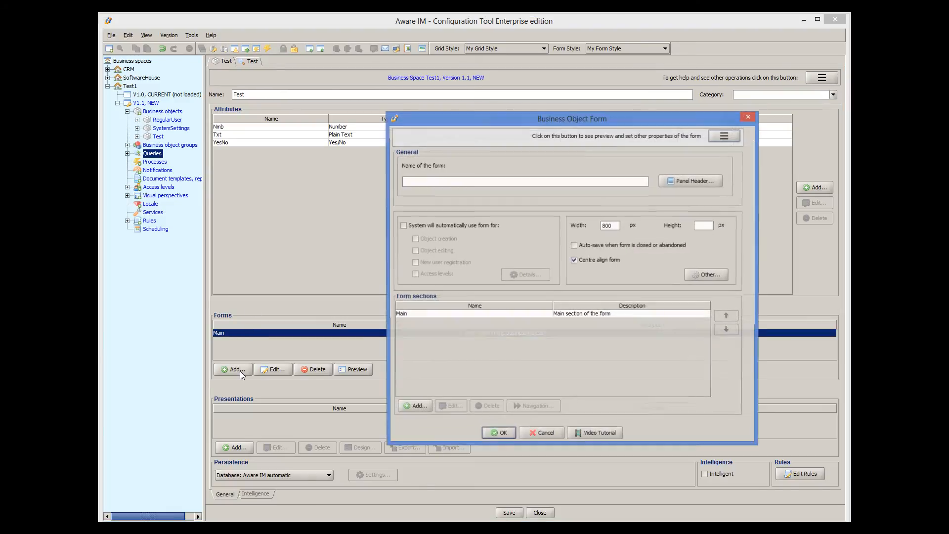
left_click(421, 181)
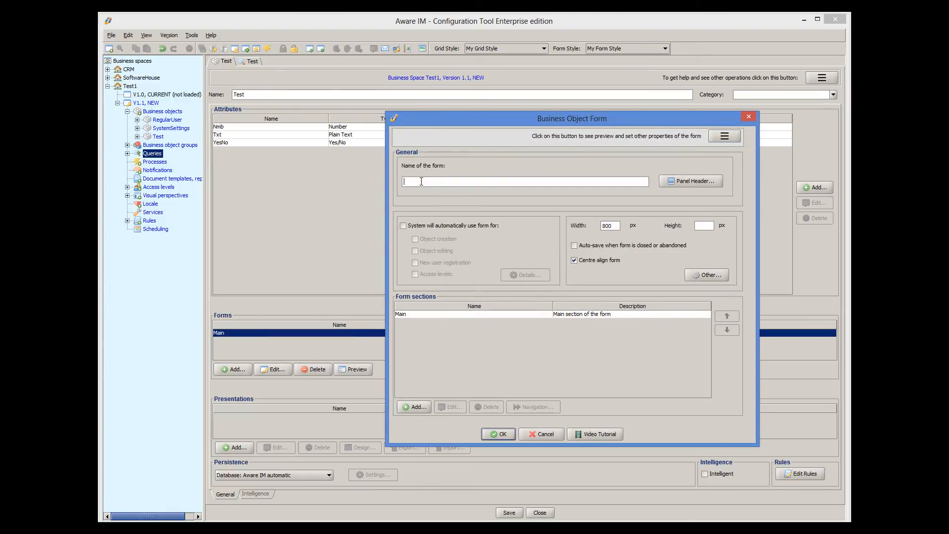
type("Main2")
left_click(504, 435)
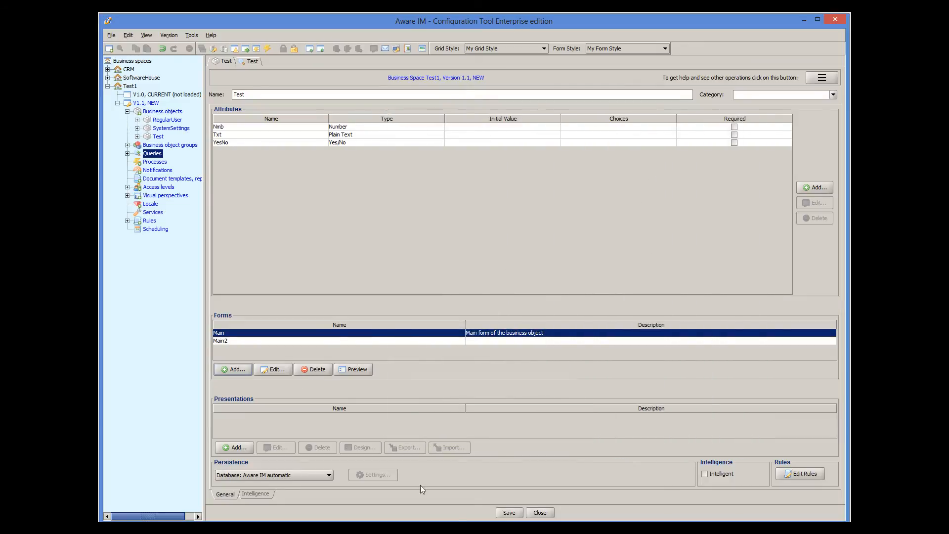
left_click(329, 341)
left_click(361, 373)
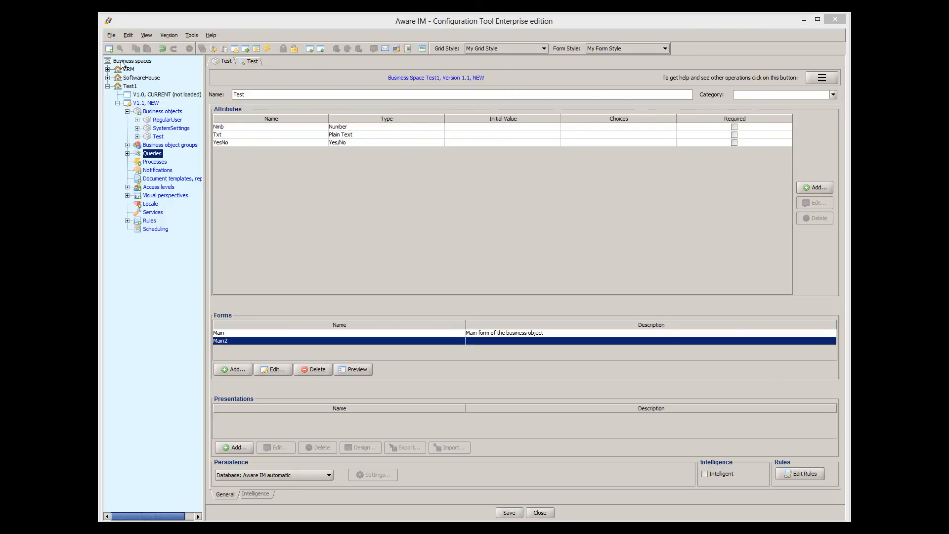
- Open the Appointment business object from version 1.13 of the CRM business space
left_click(108, 69)
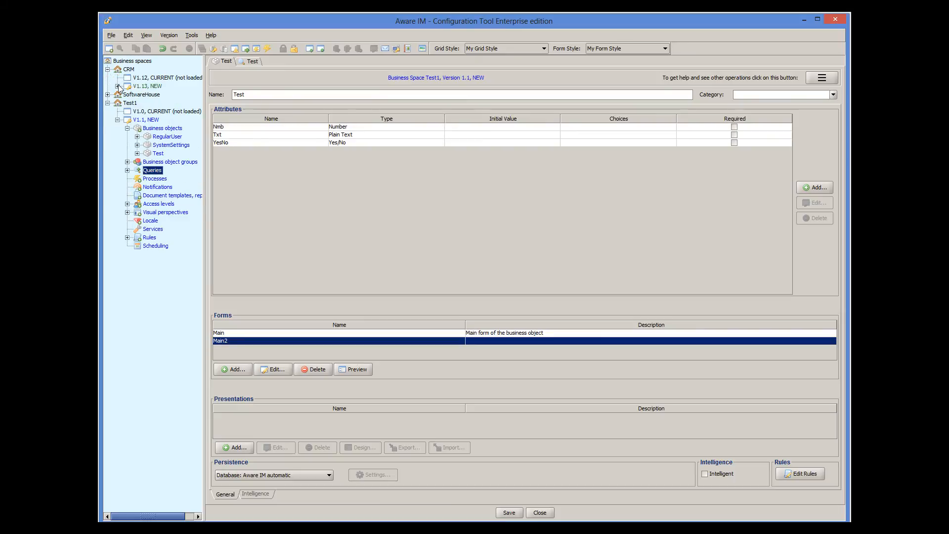
left_click(117, 86)
left_click(128, 94)
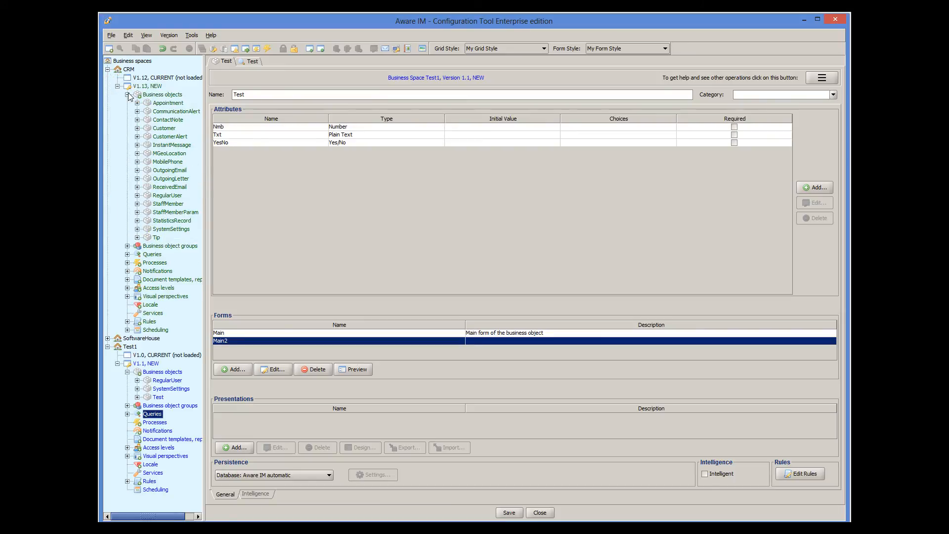
double_click(164, 102)
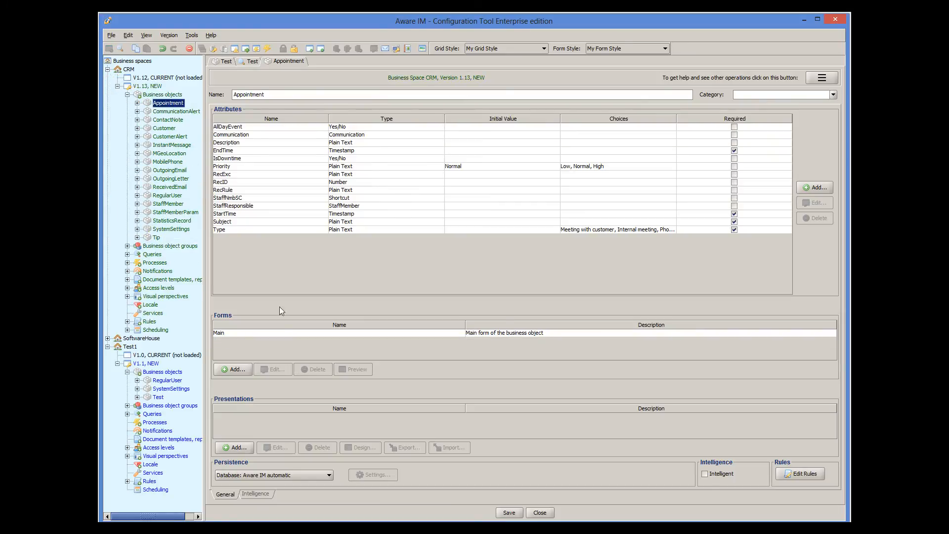
- Preview the Appointment object's Main form with the Bootstrap theme at font size 14, and return to the Configuration Tool
left_click(310, 332)
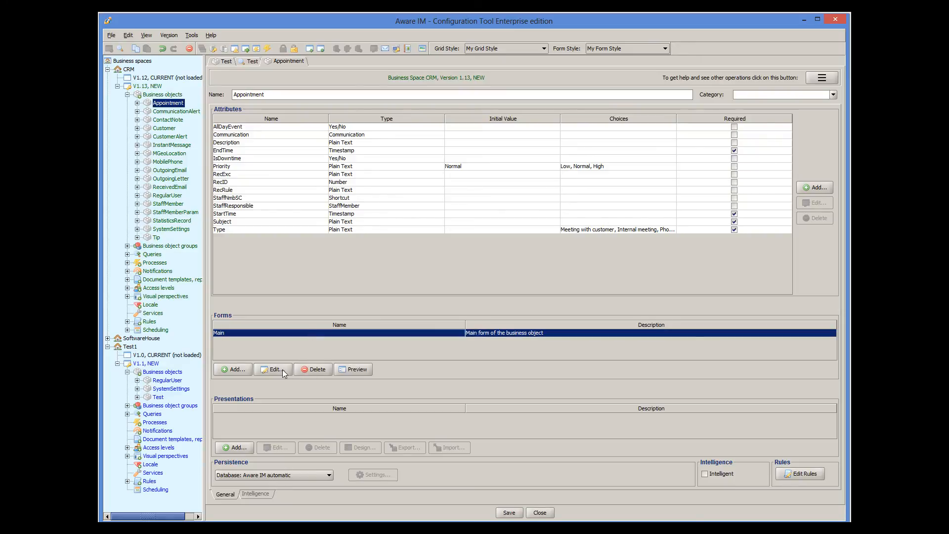
left_click(342, 369)
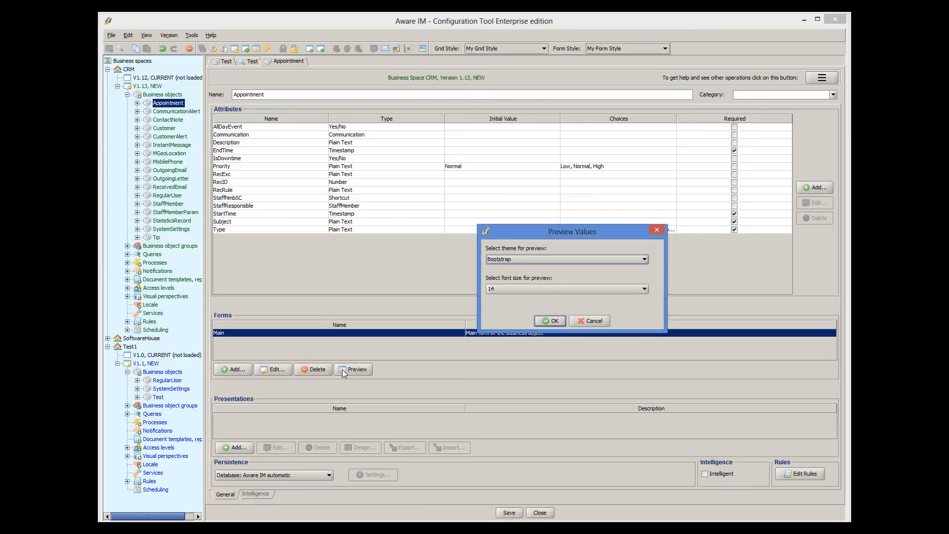
left_click(550, 324)
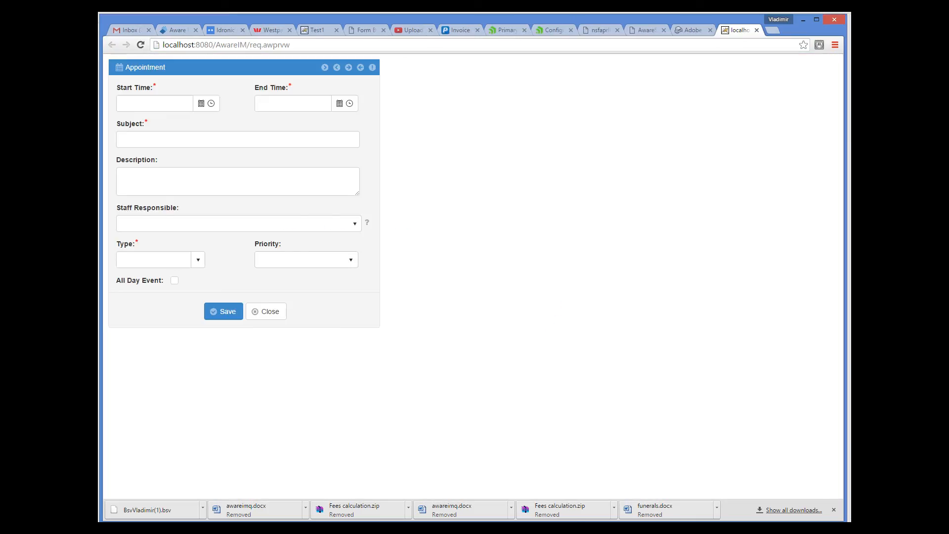
left_click(520, 529)
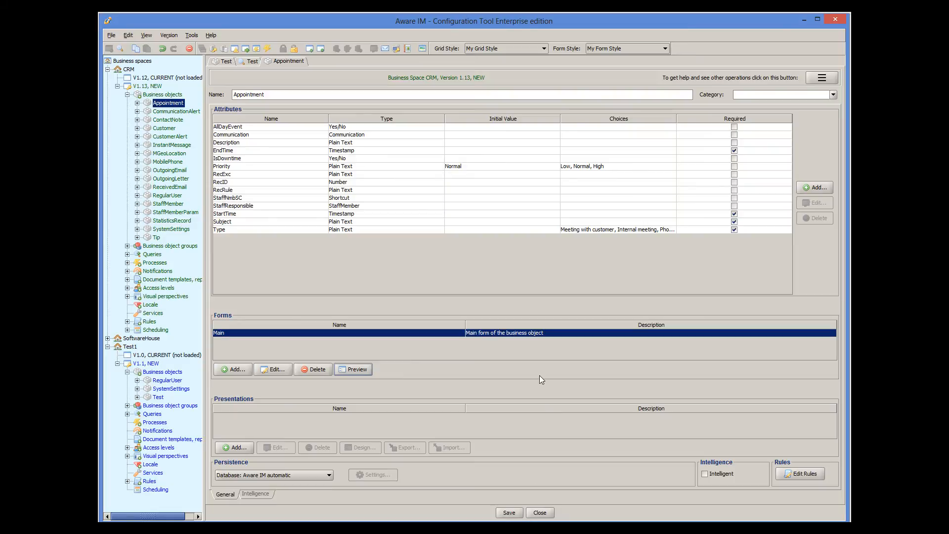
- Apply My Form Style to the Appointment object's Main form and save the business object
double_click(447, 333)
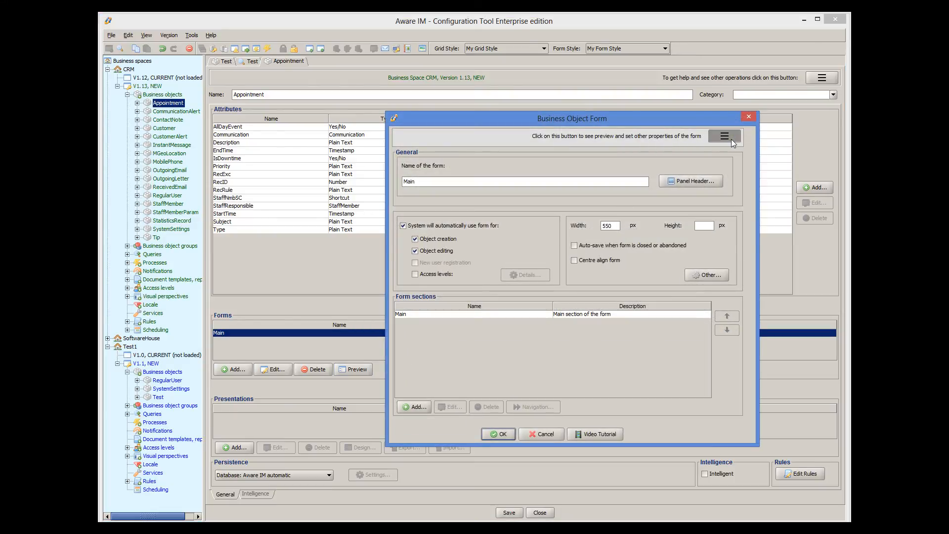
left_click(732, 140)
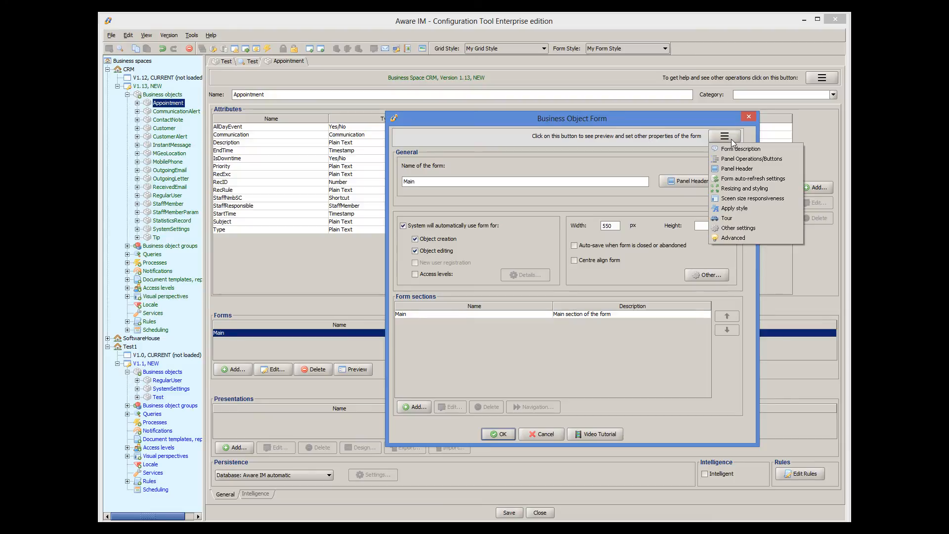
left_click(742, 210)
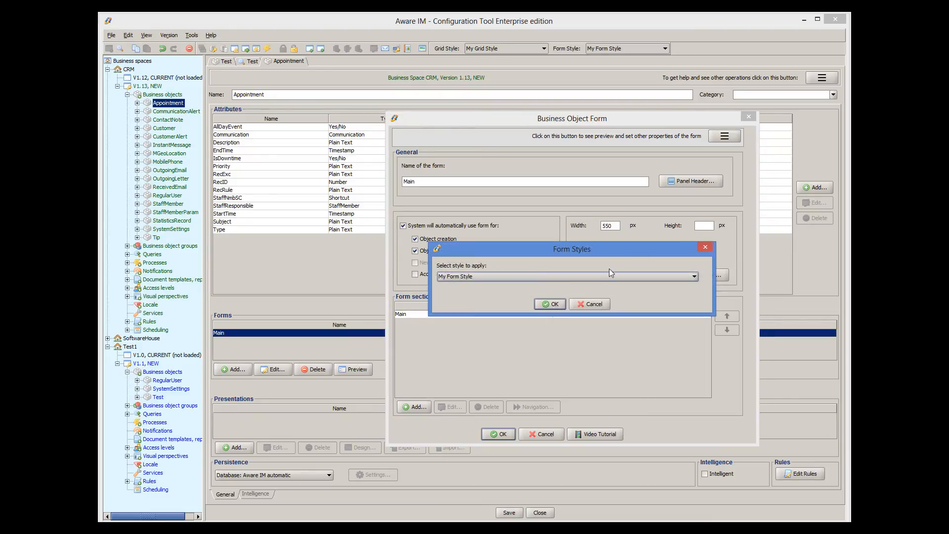
left_click(555, 304)
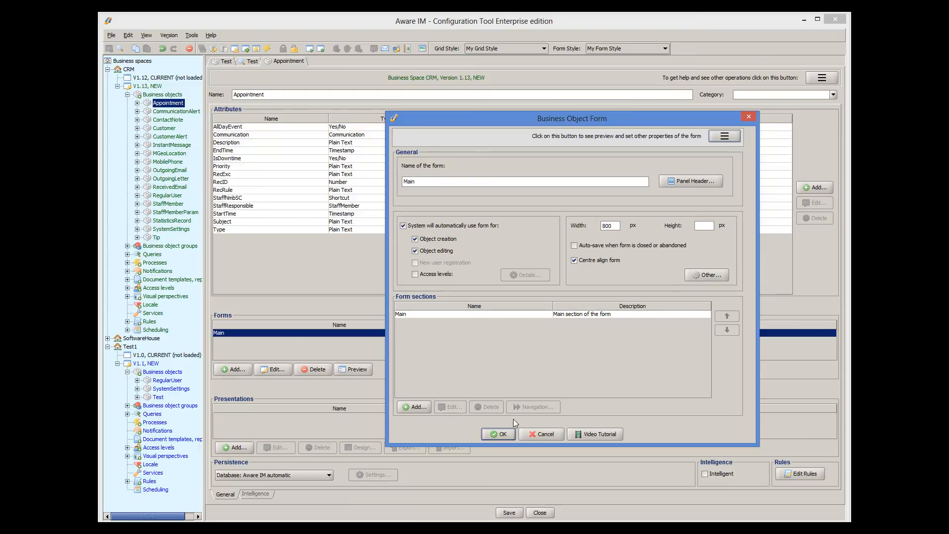
left_click(503, 434)
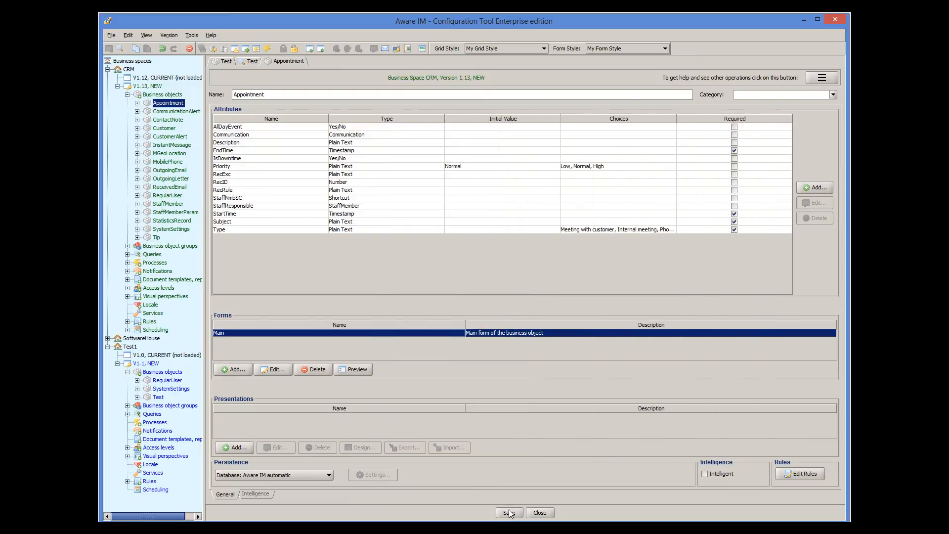
left_click(510, 511)
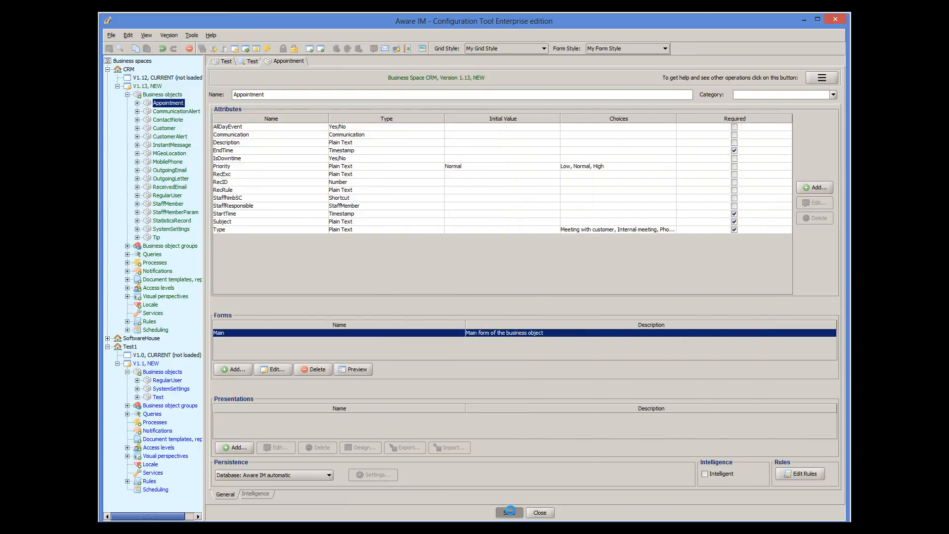
- Preview the restyled Main form with Bootstrap at font size 14, compare it with the earlier preview, and return to the Configuration Tool
left_click(365, 371)
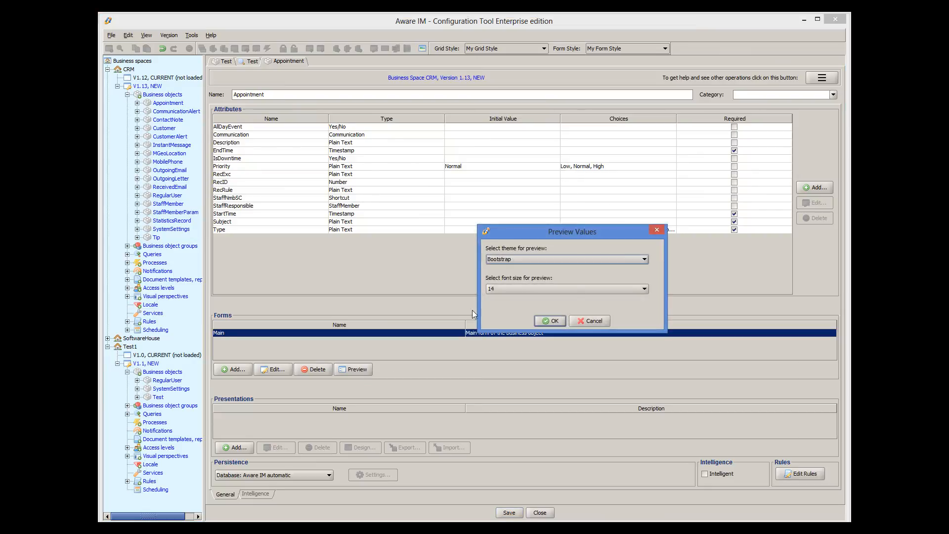
left_click(563, 321)
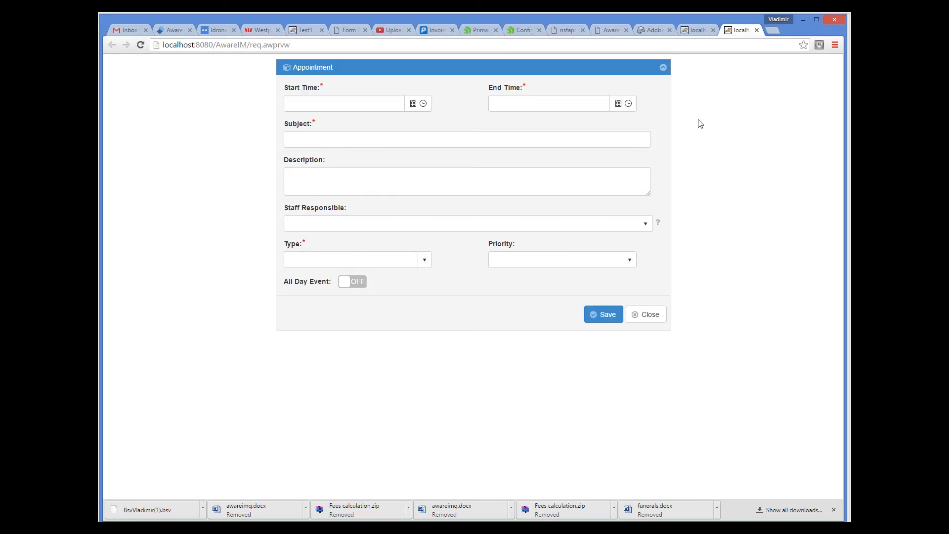
left_click(696, 30)
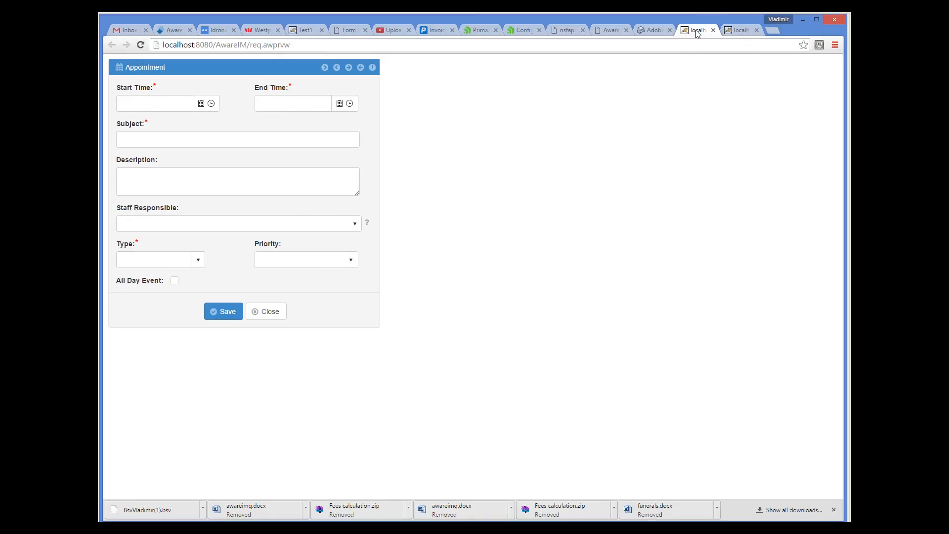
left_click(746, 31)
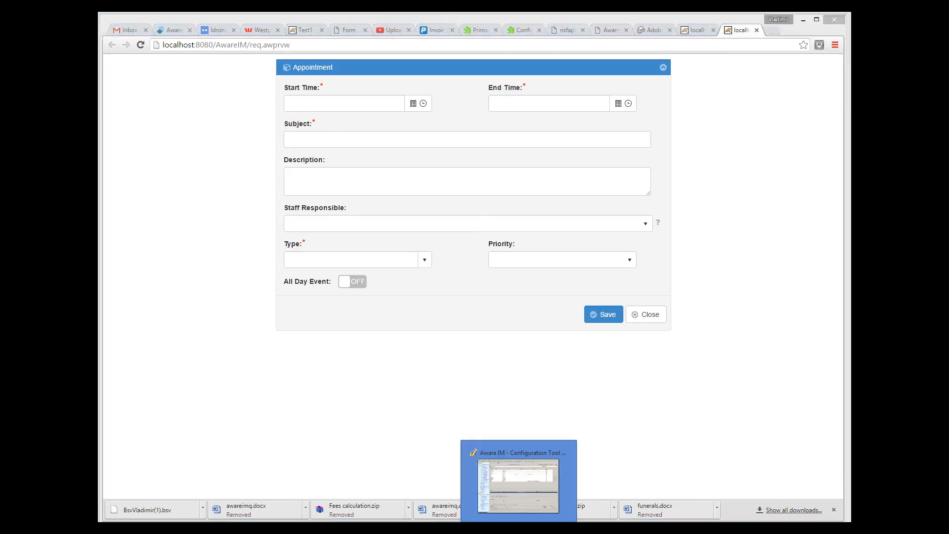
left_click(518, 528)
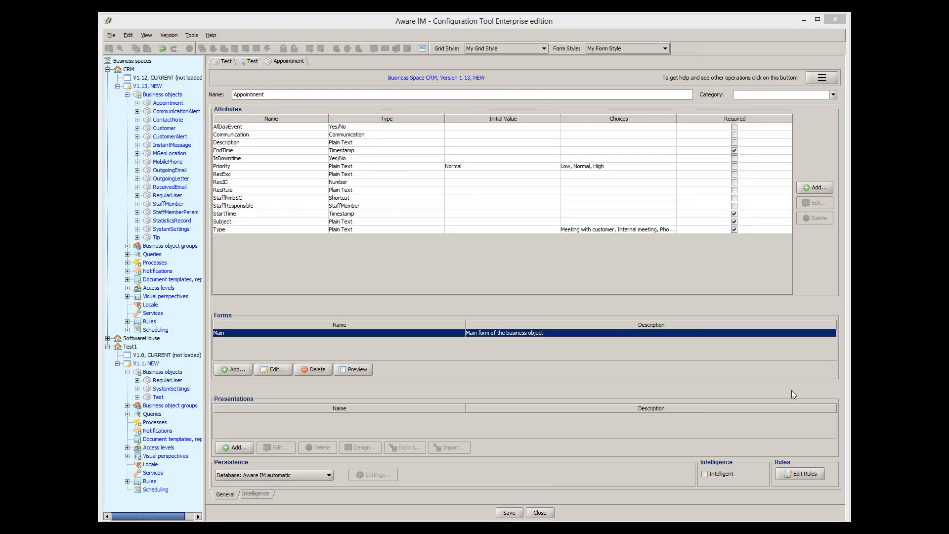
- Open the CRM query All staff members, preview its results display with Bootstrap at font size 14, and return to the Configuration Tool
left_click(128, 255)
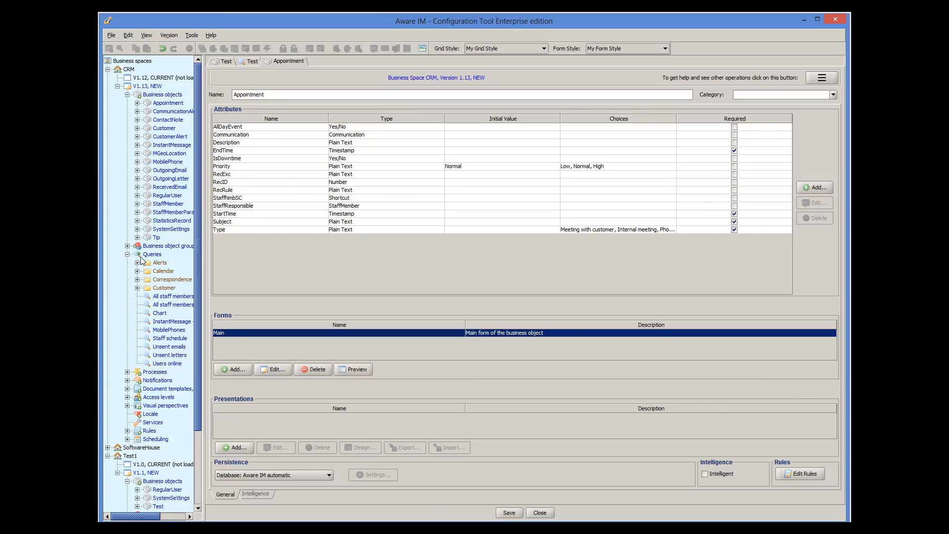
double_click(171, 297)
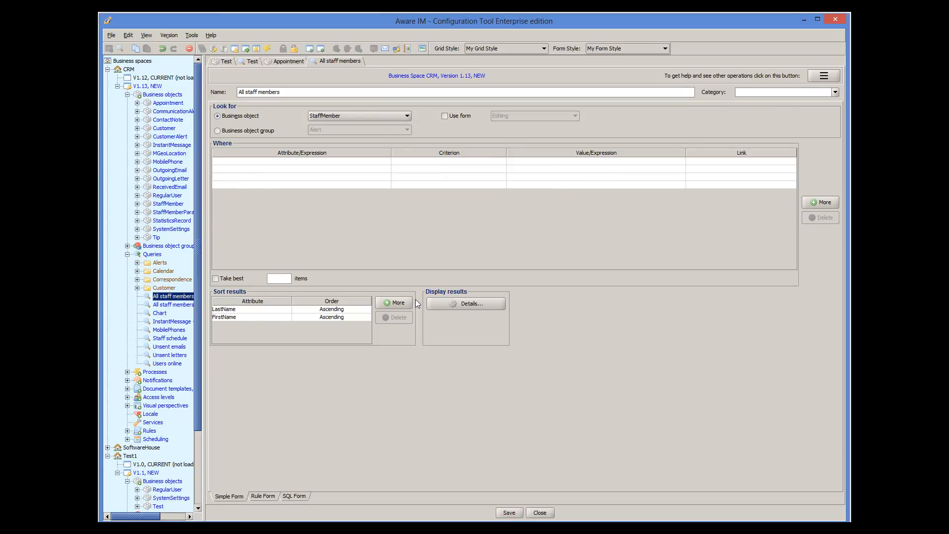
left_click(479, 304)
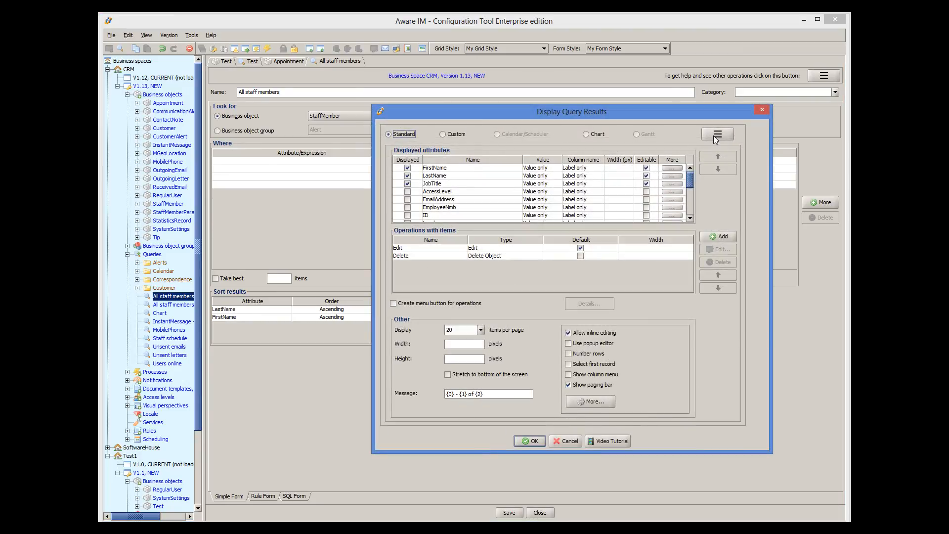
left_click(715, 138)
left_click(724, 167)
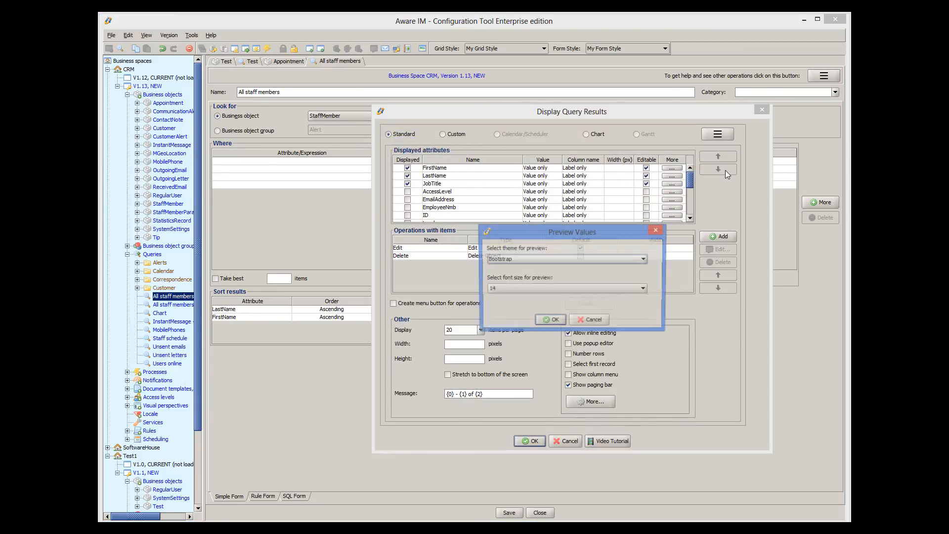
left_click(549, 325)
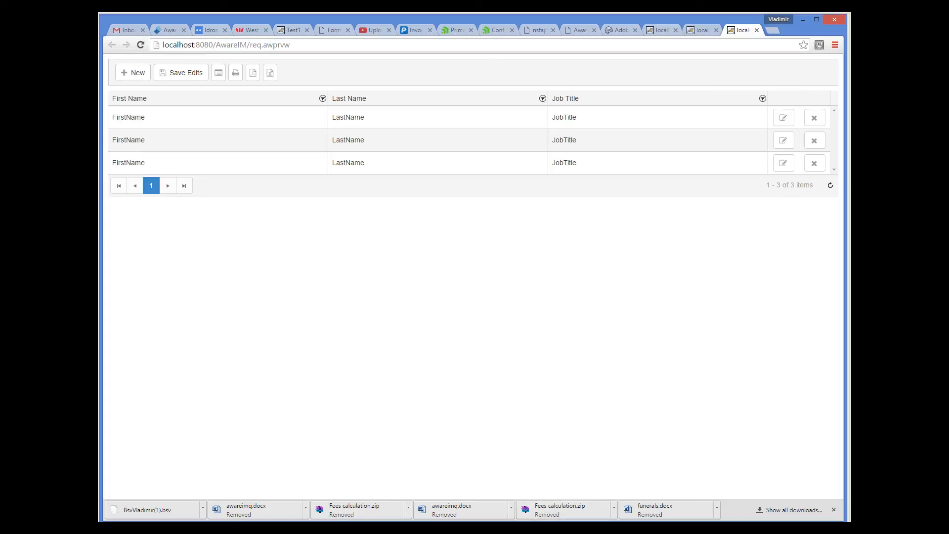
left_click(539, 528)
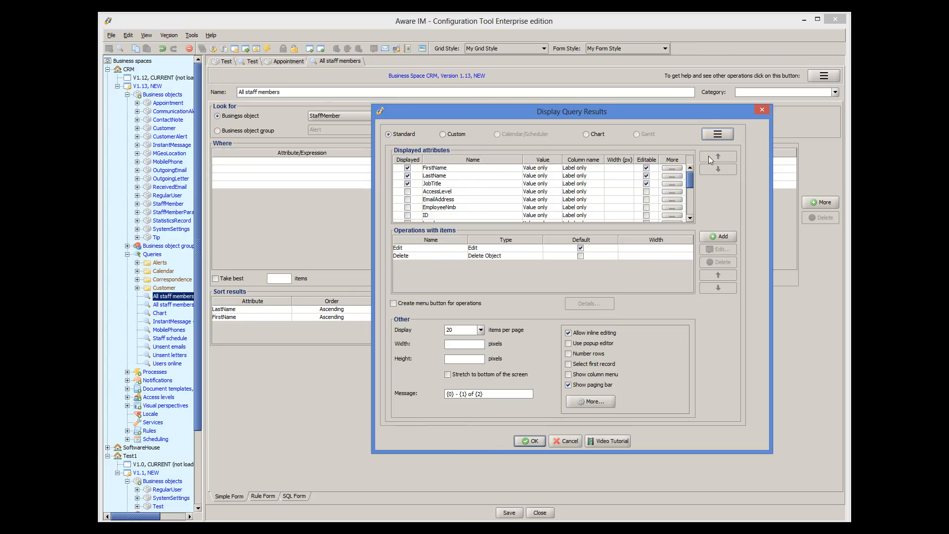
- Apply My Grid Style to the results display of the All staff members query
left_click(718, 134)
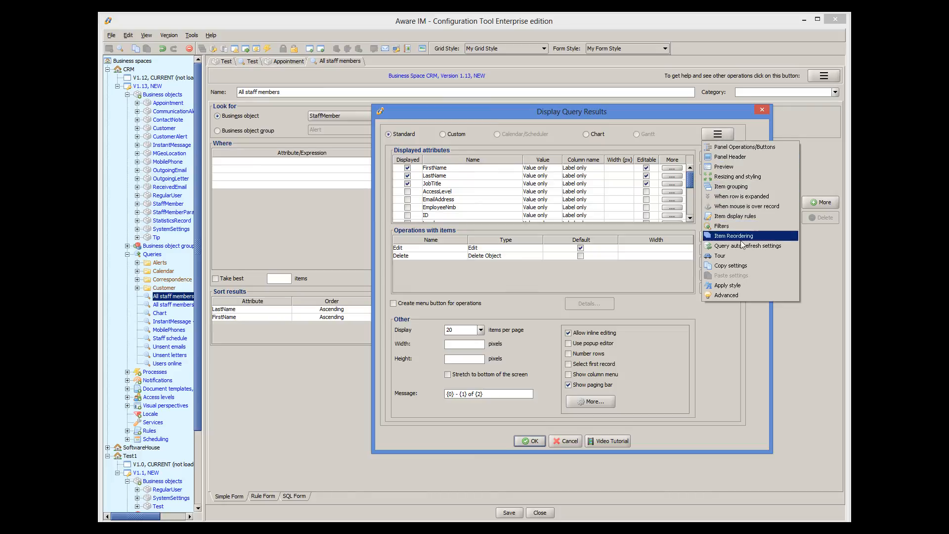
left_click(735, 286)
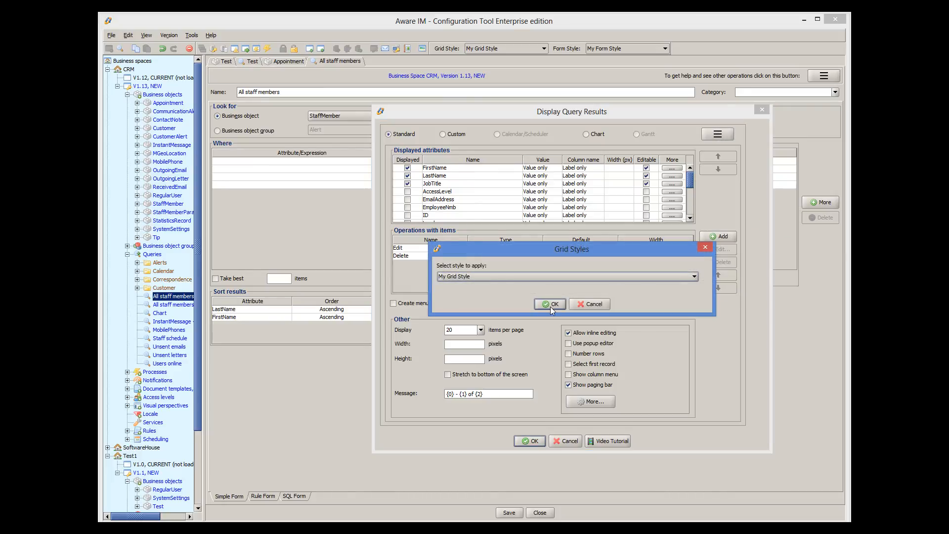
left_click(550, 305)
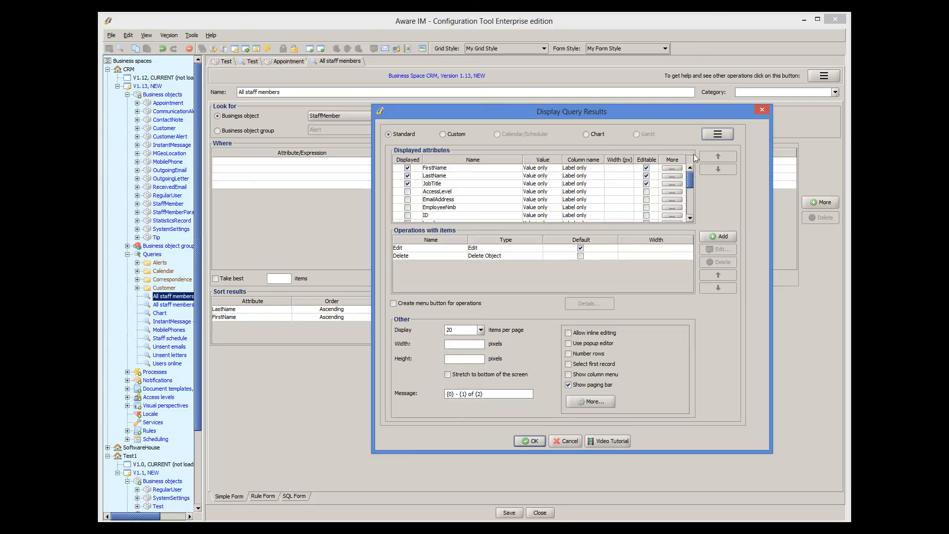
- Preview the restyled query results with Bootstrap at font size 14 and compare them with the earlier preview
left_click(714, 134)
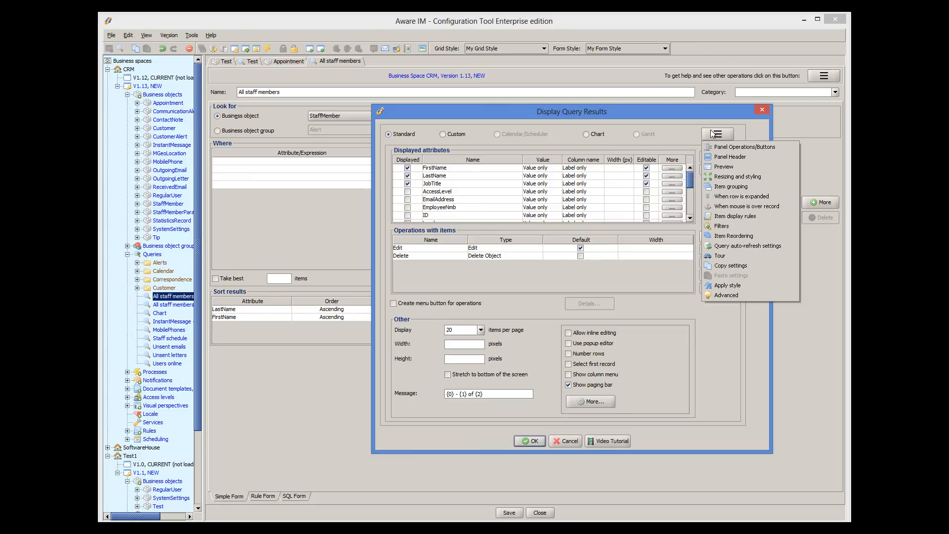
left_click(723, 167)
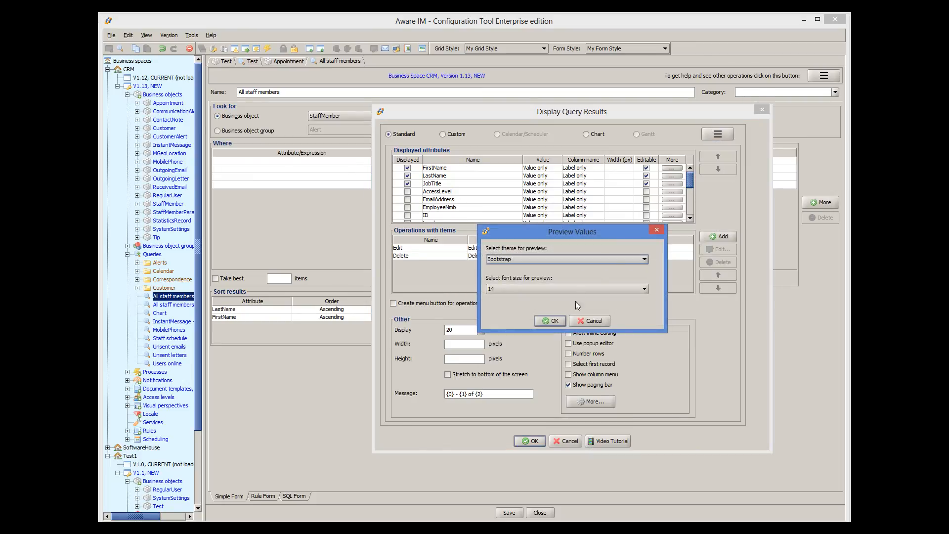
left_click(552, 321)
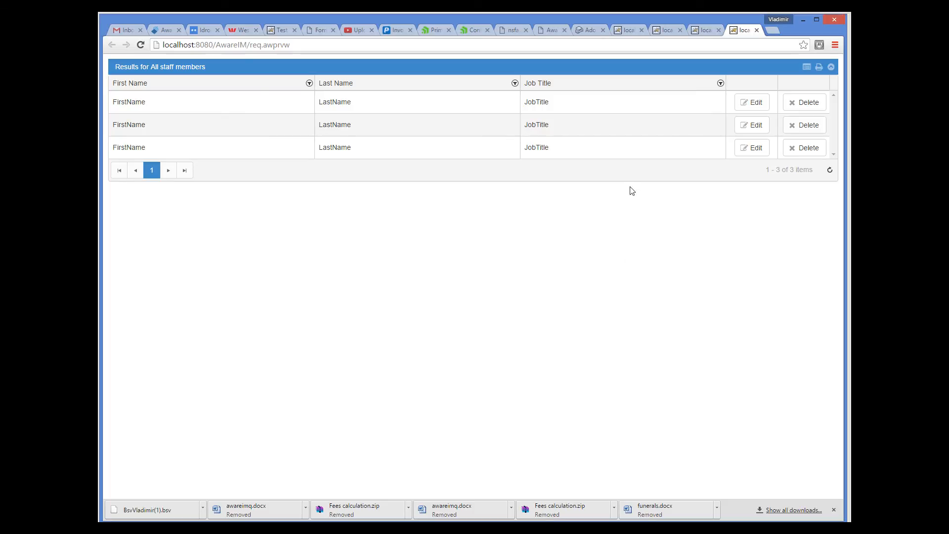
left_click(704, 30)
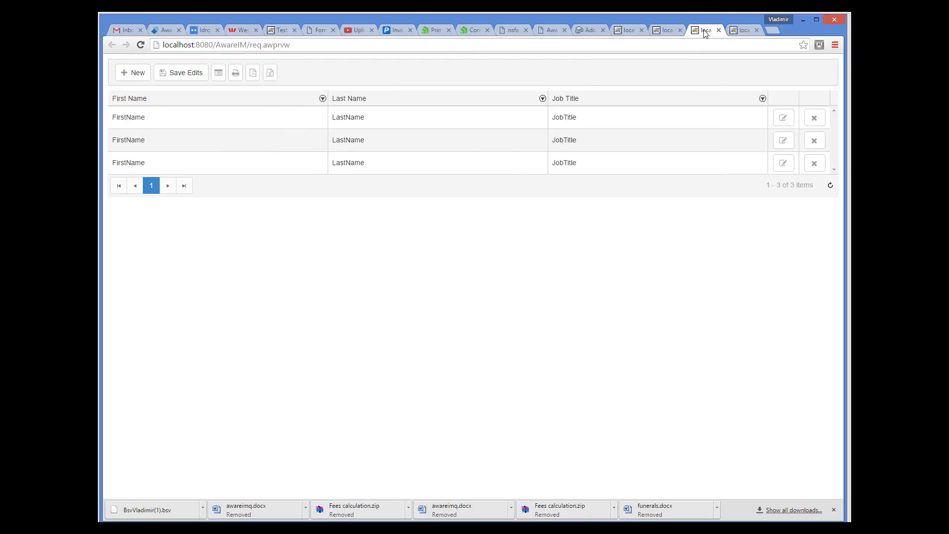
left_click(742, 31)
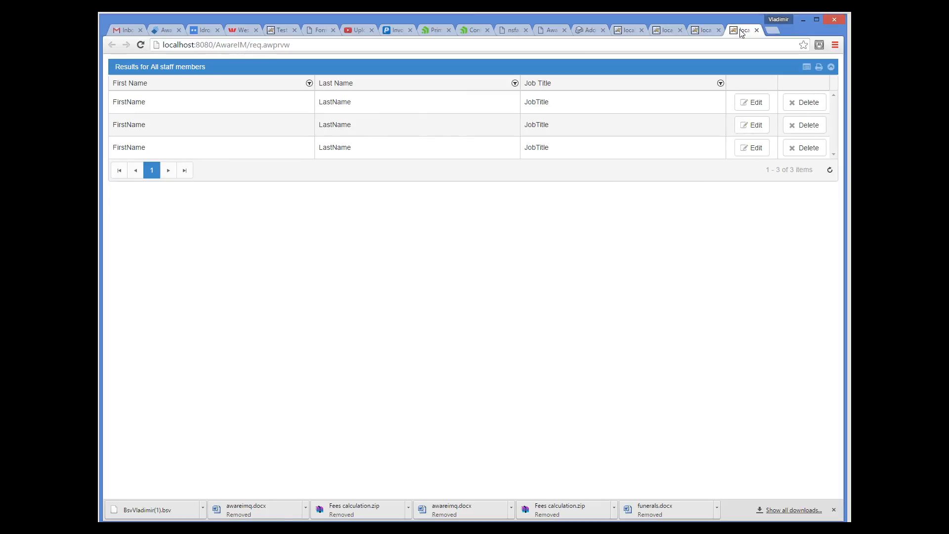